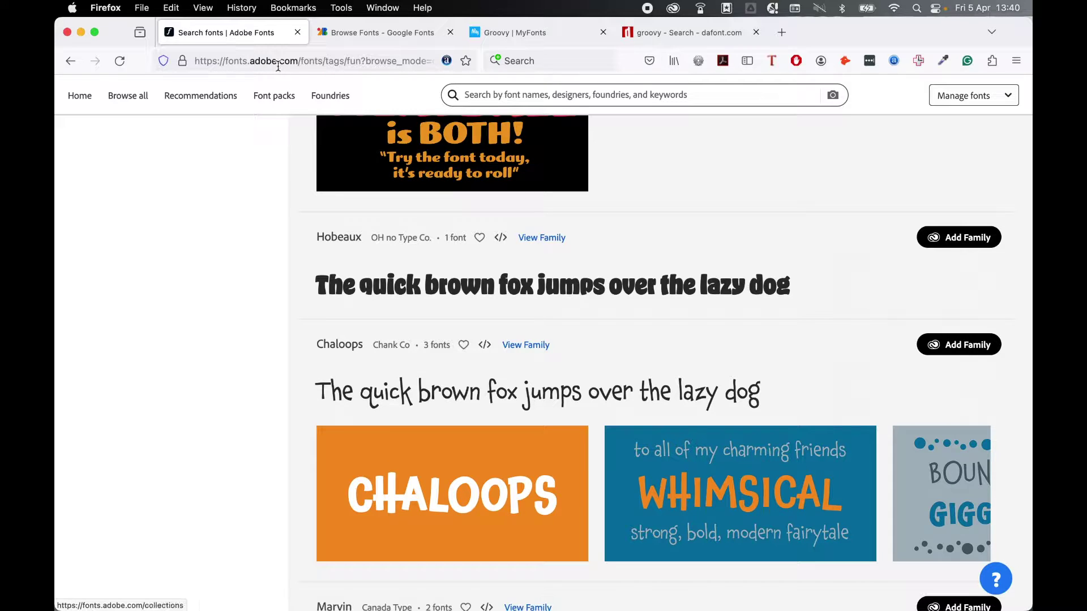
Compare groovy fonts on Google Fonts, dafont and MyFonts, then activate Hobeaux in Adobe Fonts
click(383, 33)
click(674, 34)
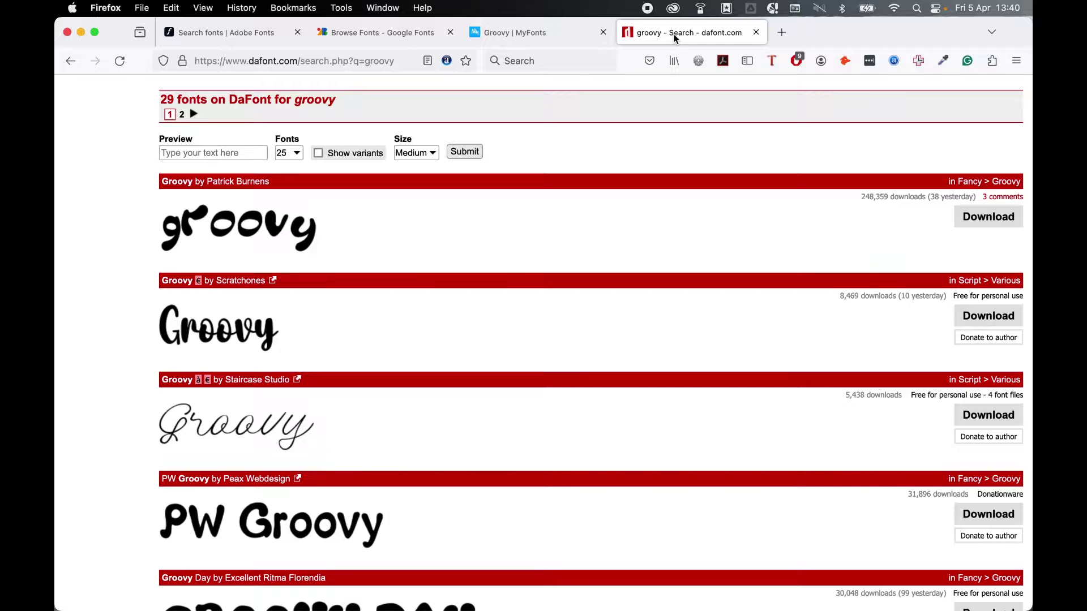
click(566, 34)
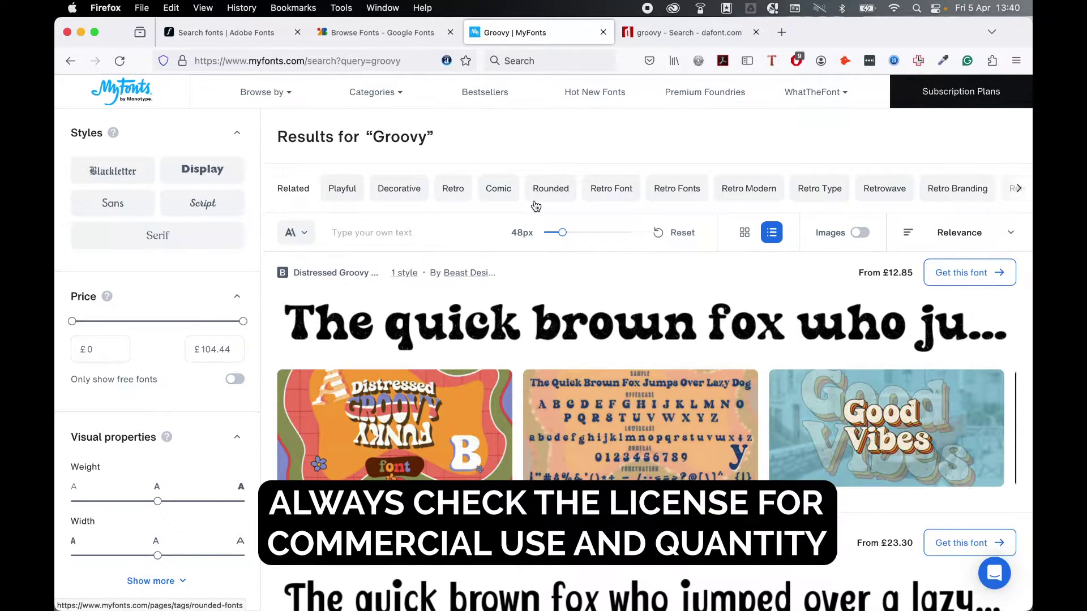
click(253, 37)
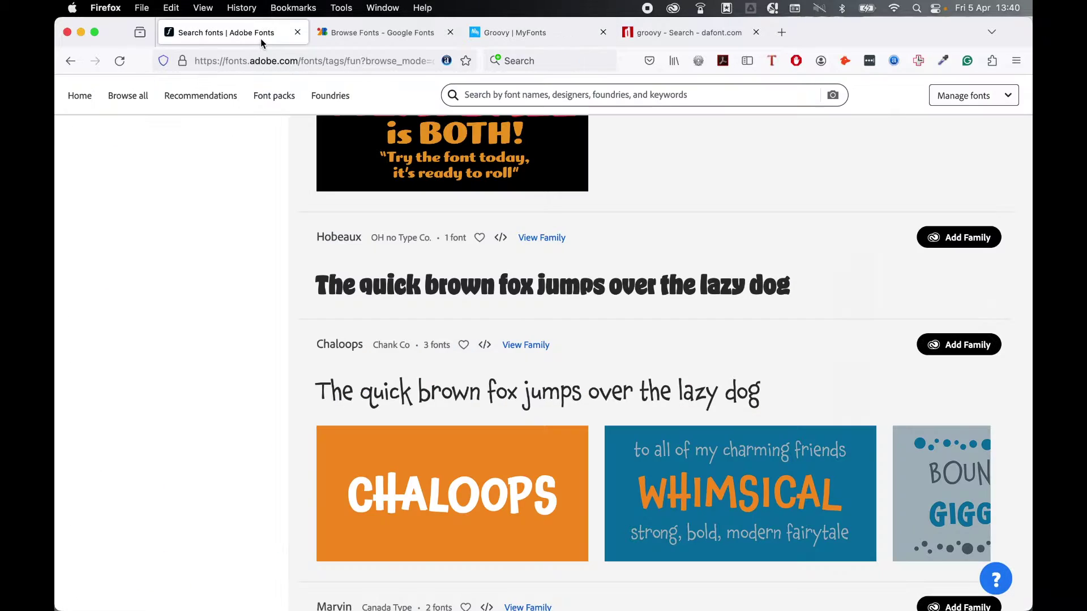
click(955, 238)
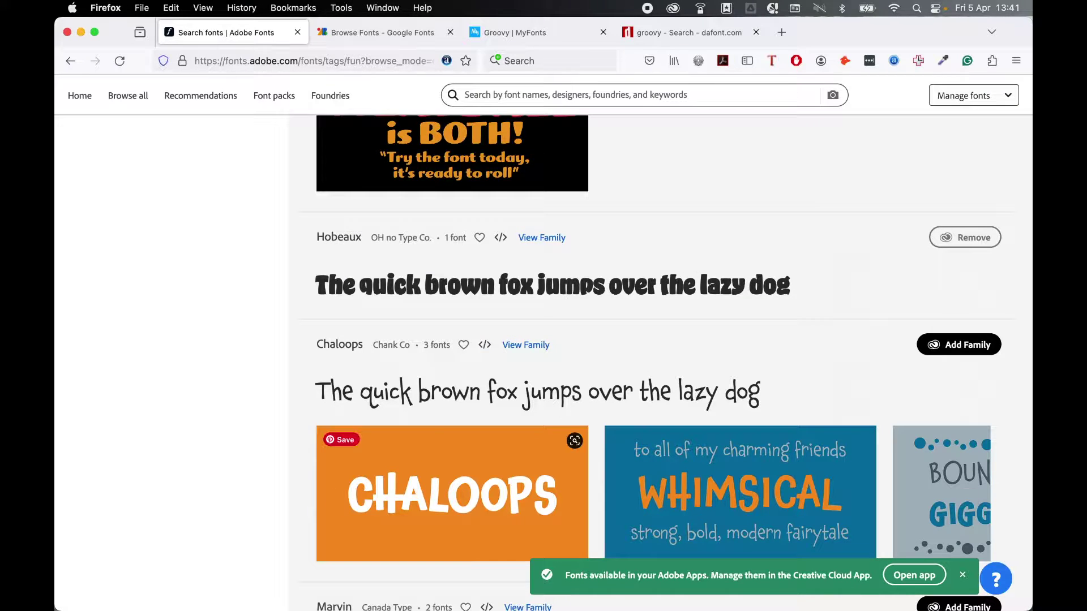
click(381, 590)
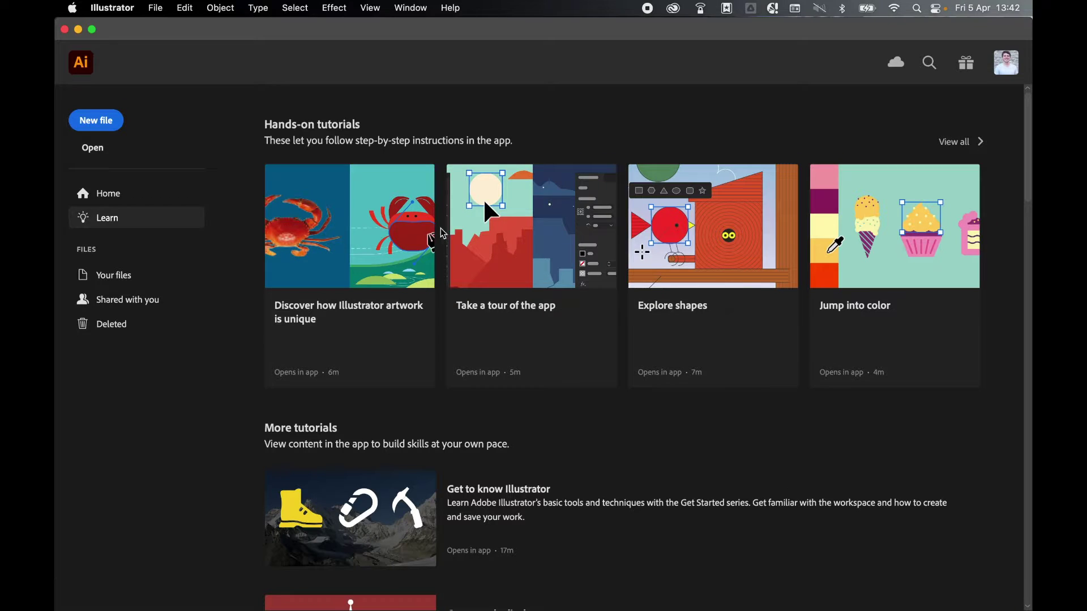
Create a blank document from the Web-Large 1920 × 1080 px preset
click(157, 10)
click(159, 29)
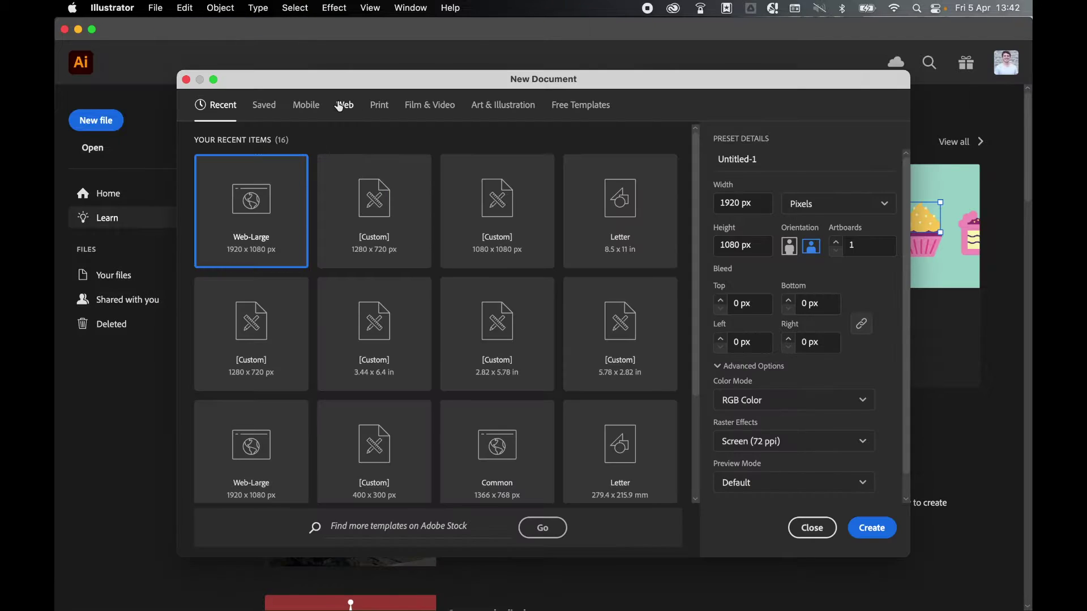
click(340, 106)
click(365, 245)
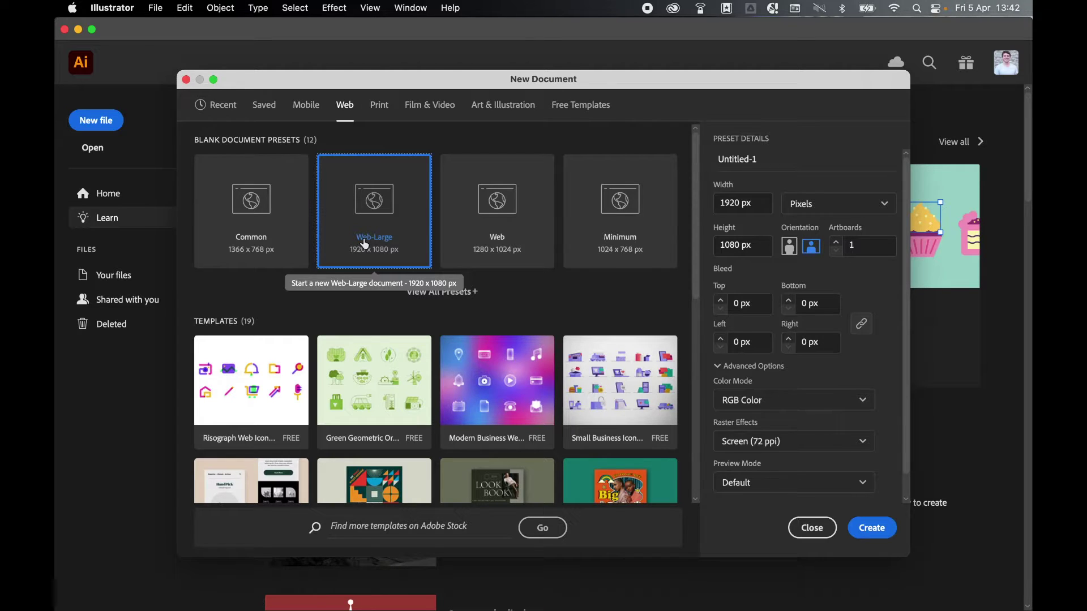
click(871, 527)
drag(68, 142, 107, 143)
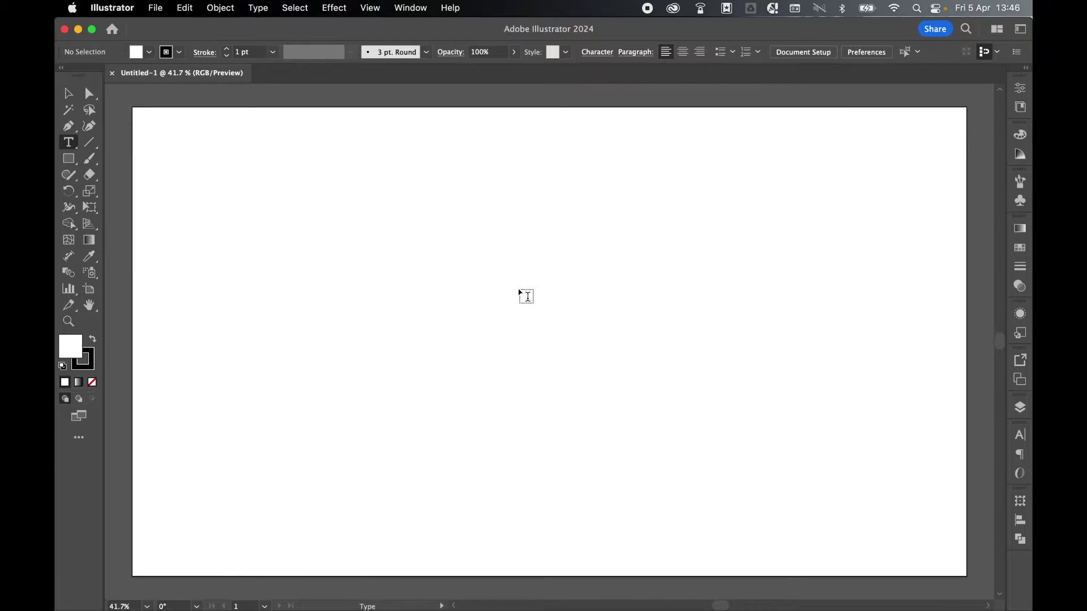
Type GROOVY near the artboard centre and scale it to about 179 pt
click(521, 292)
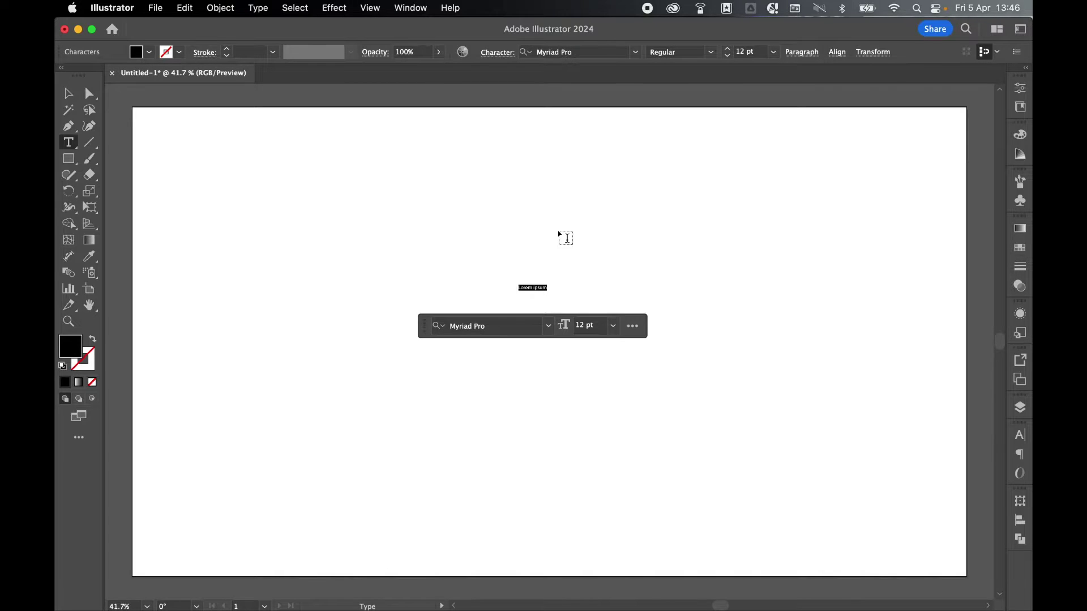
text(q)
text(ROOV)
text(Y)
key(Escape)
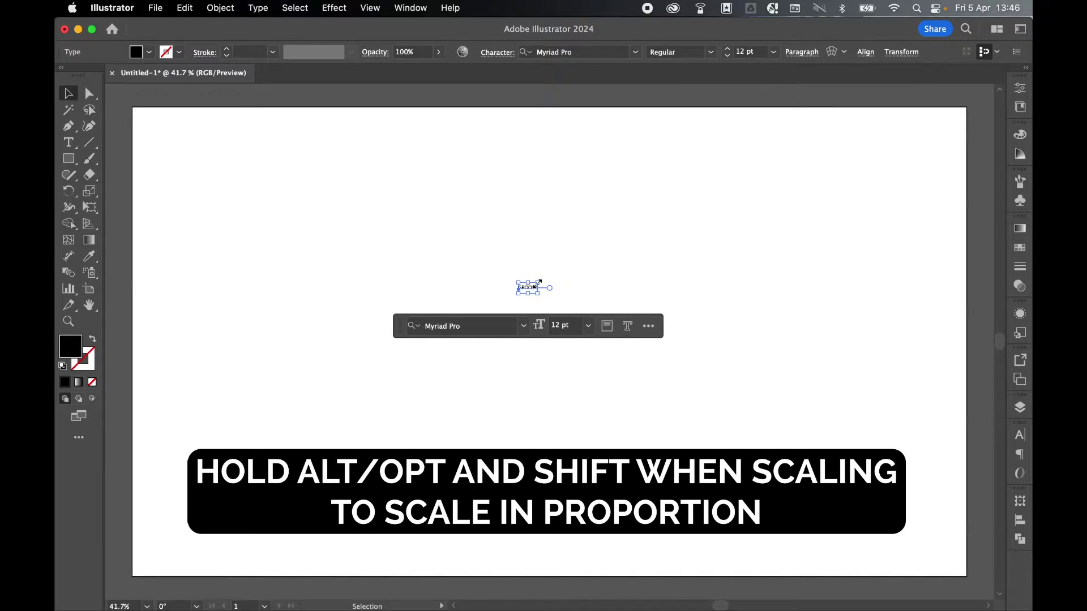
drag(537, 281, 714, 212)
Centre-align GROOVY, set it in Hobeaux Black, and move it up and right
click(1019, 435)
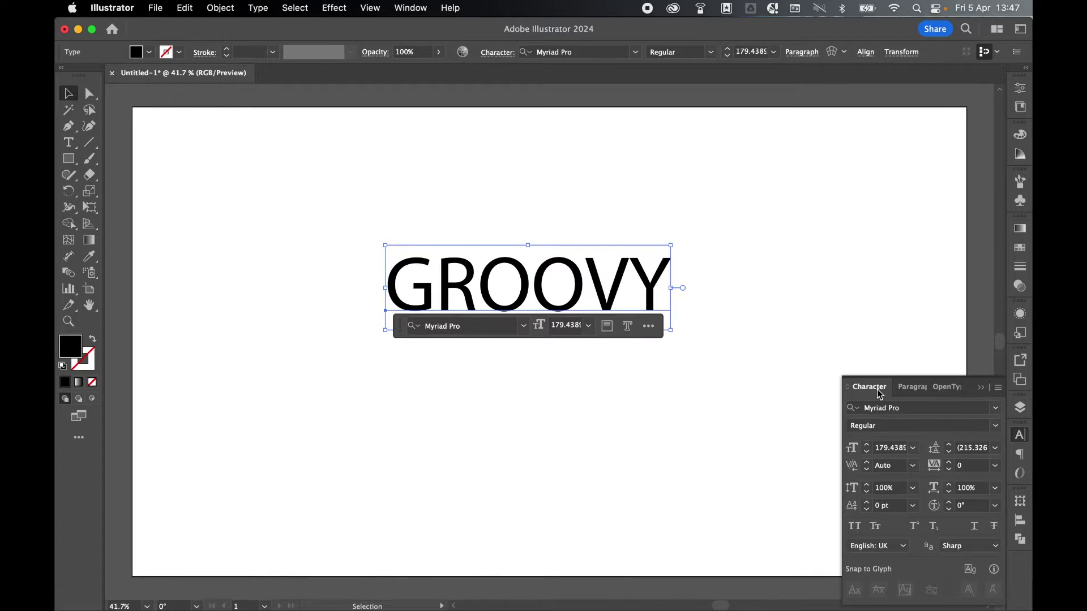
click(913, 387)
click(877, 451)
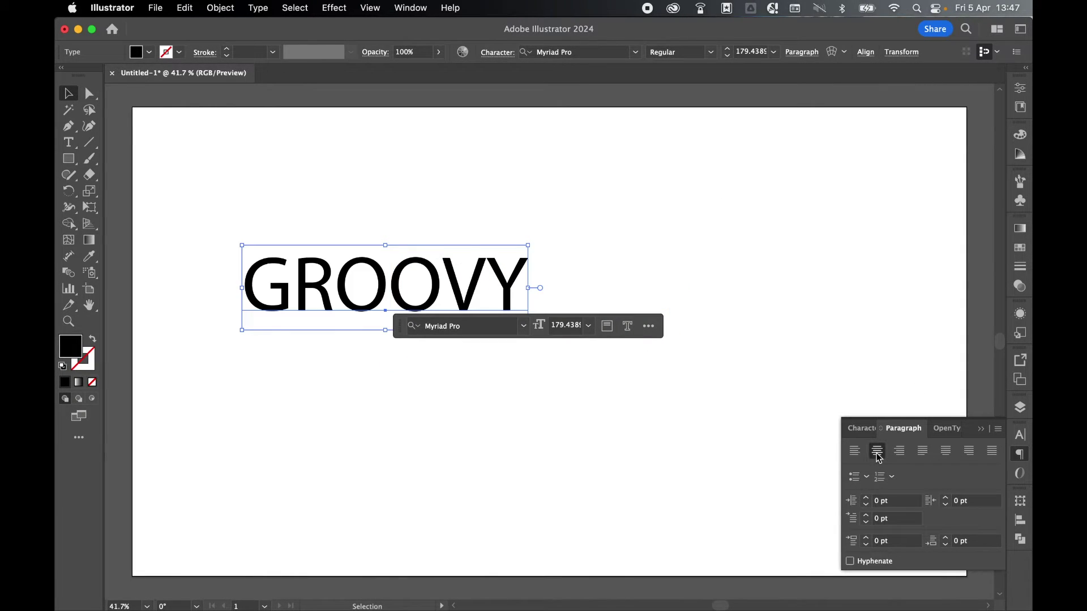
click(861, 429)
click(889, 408)
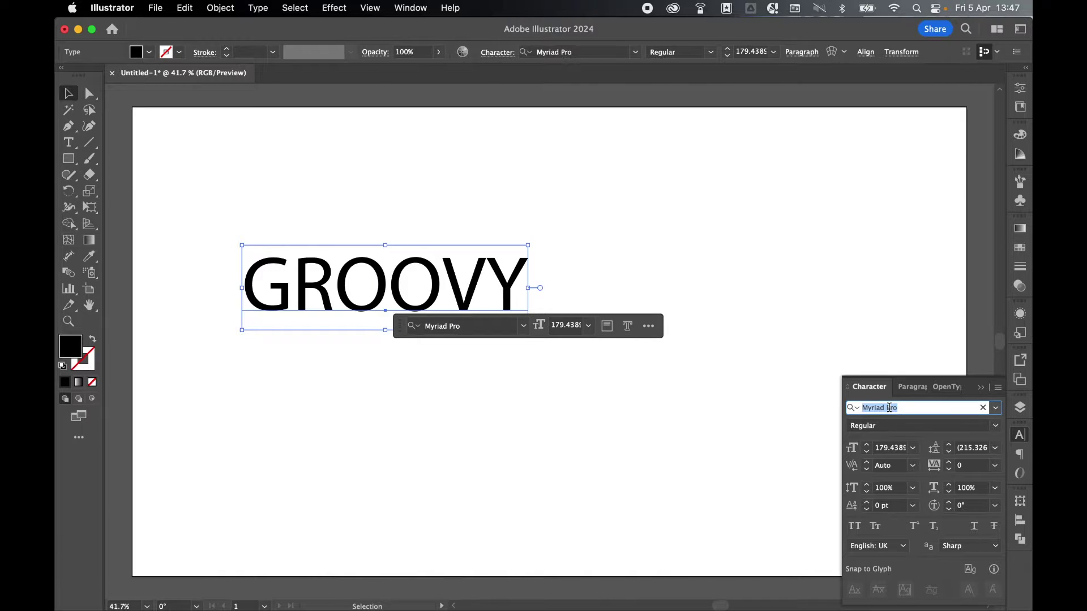
text(HOB)
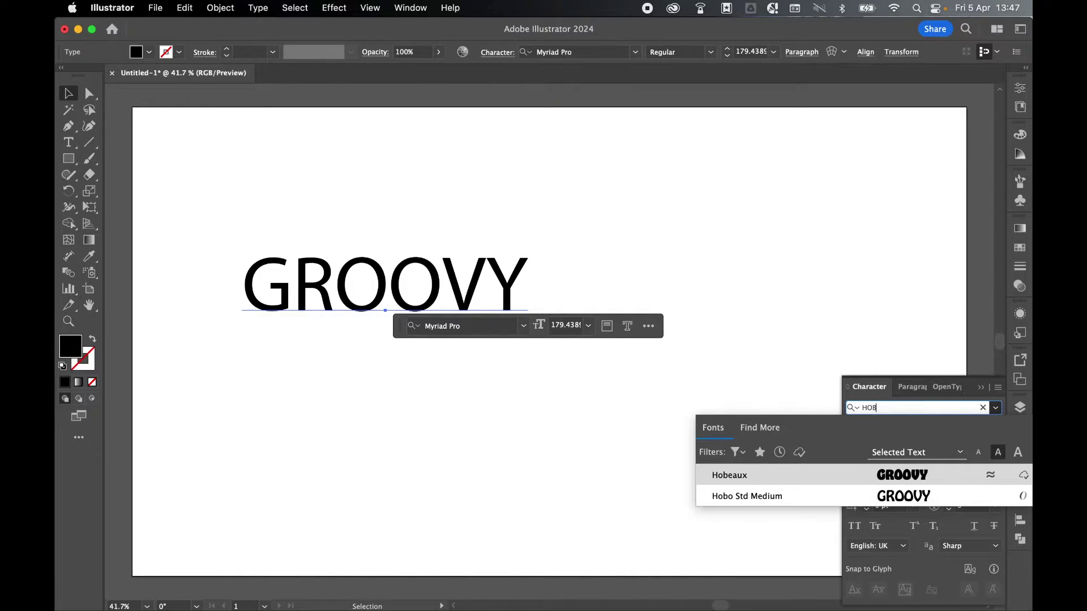
key(Return)
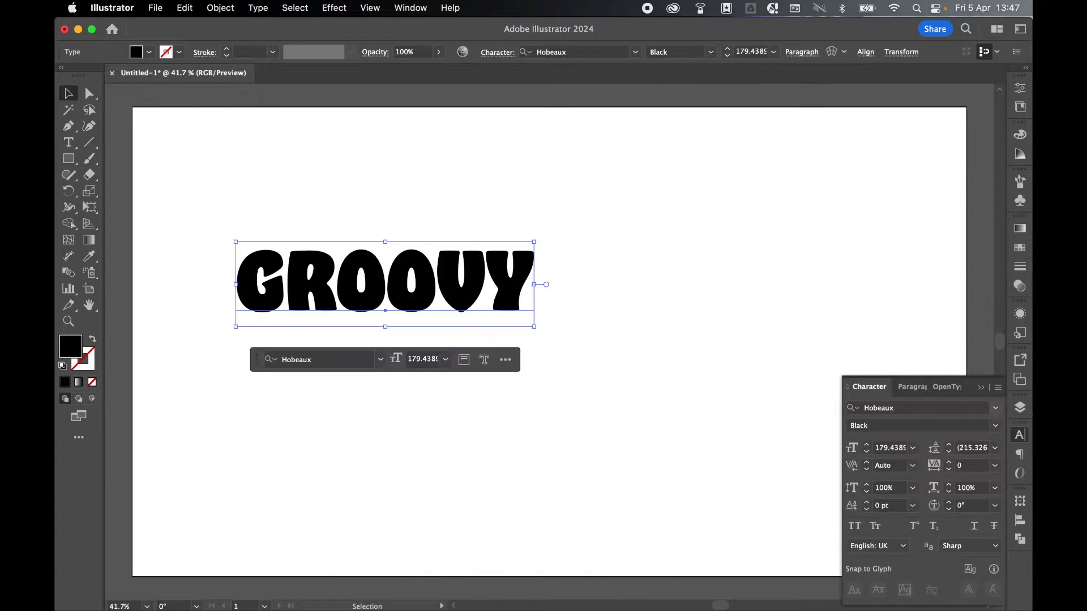
drag(449, 278, 601, 232)
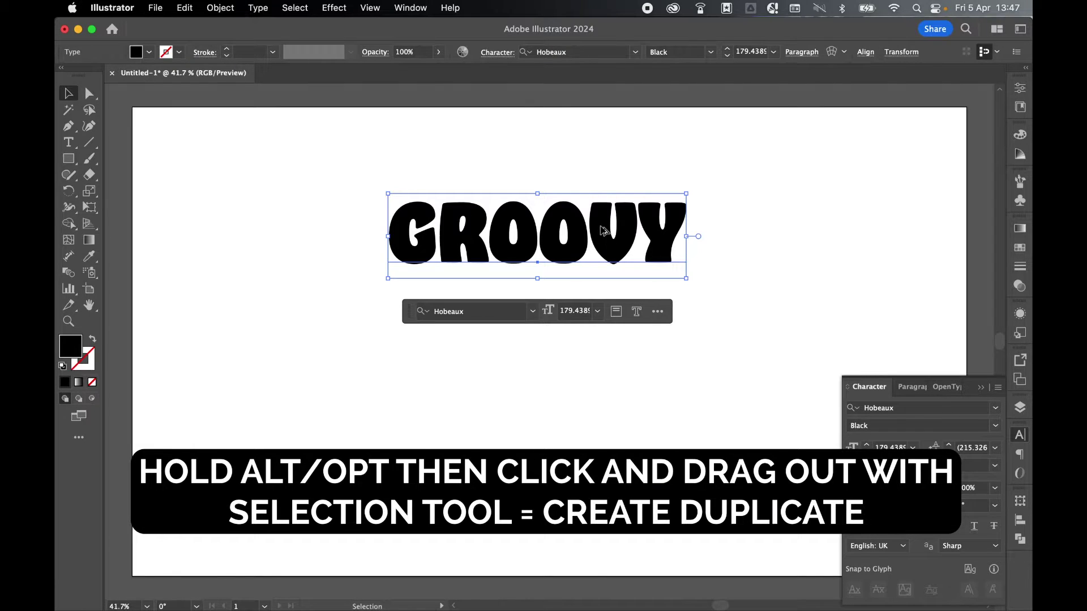
Duplicate GROOVY below, show rulers, and place vertical guides at the words' left and right edges
drag(601, 227, 605, 368)
click(566, 442)
click(370, 7)
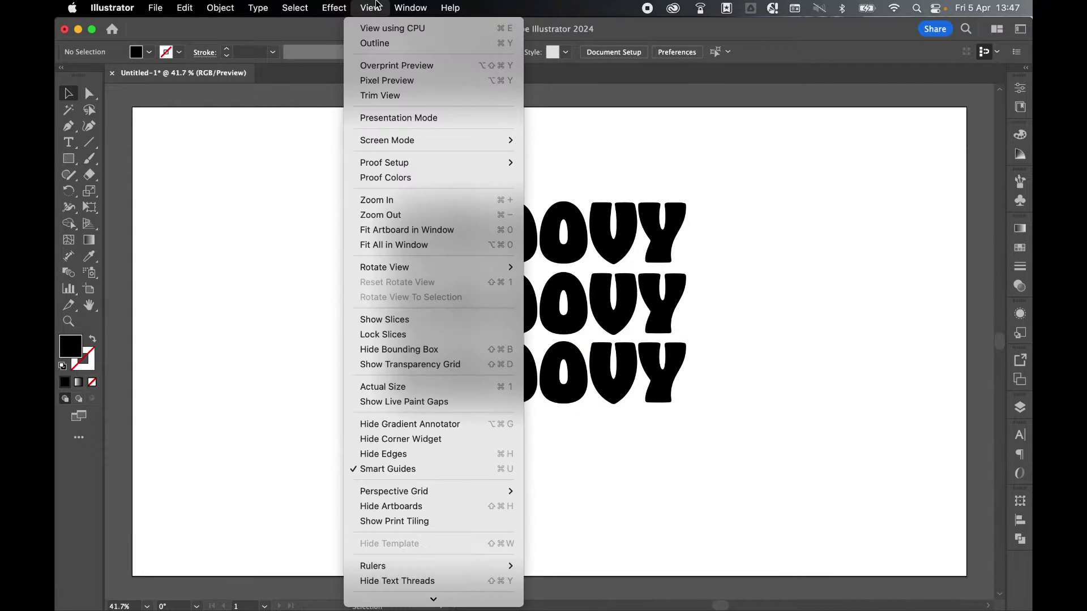
mouse_move(441, 566)
click(543, 559)
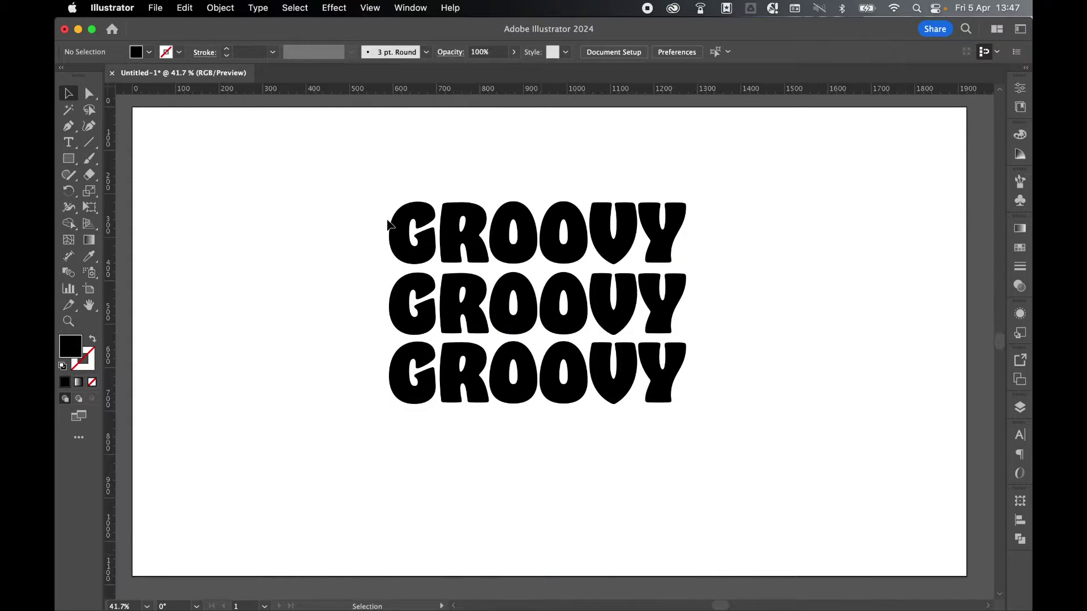
drag(113, 179, 390, 188)
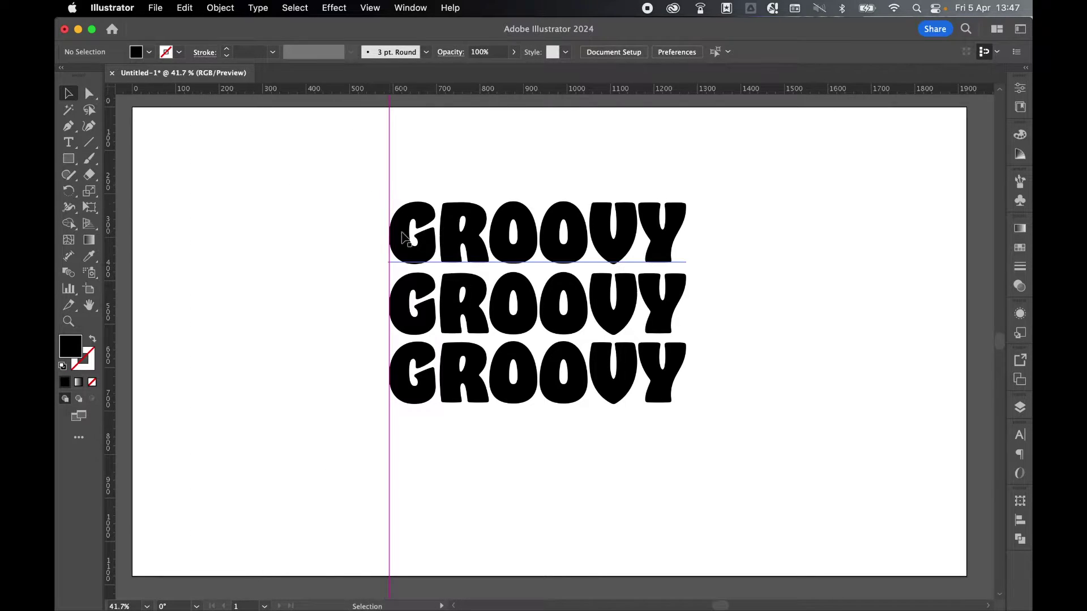
drag(111, 249, 686, 240)
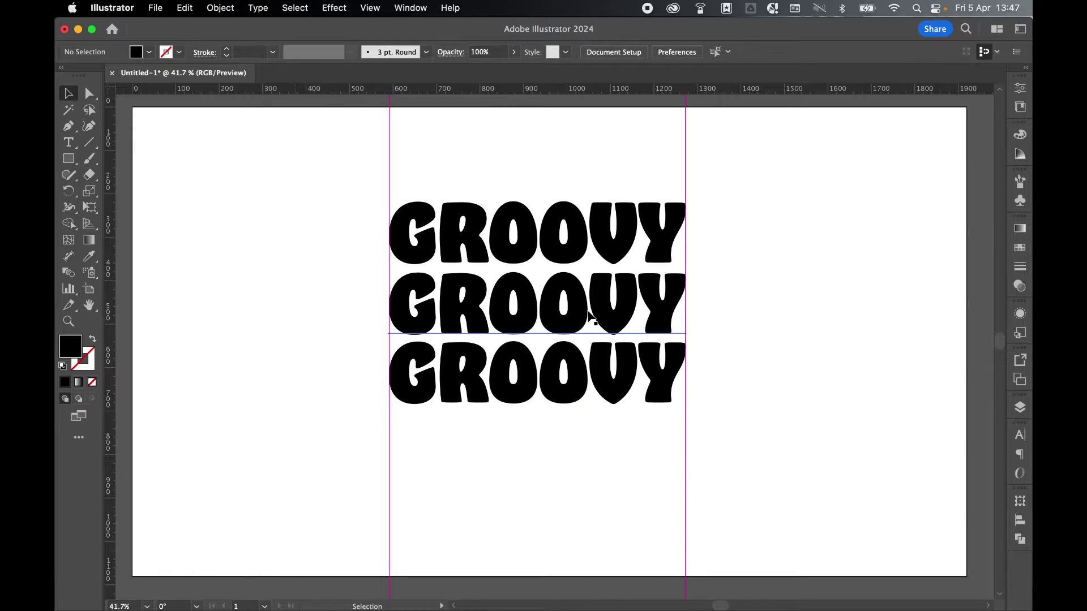
Move the bottom GROOVY further down and retype the middle GROOVY as GIRL
drag(572, 373, 577, 476)
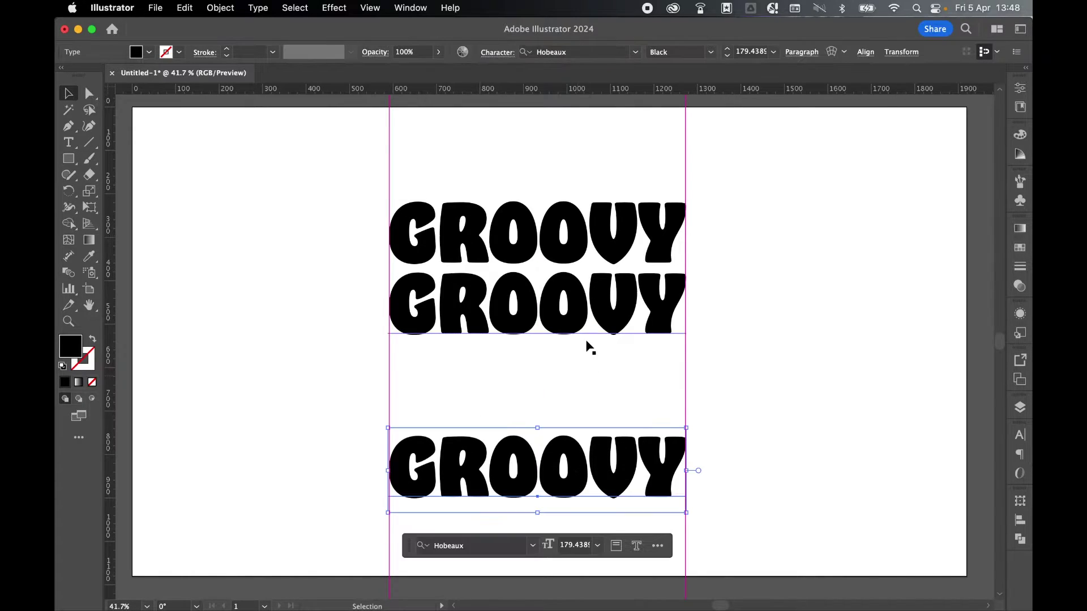
click(628, 320)
key(t)
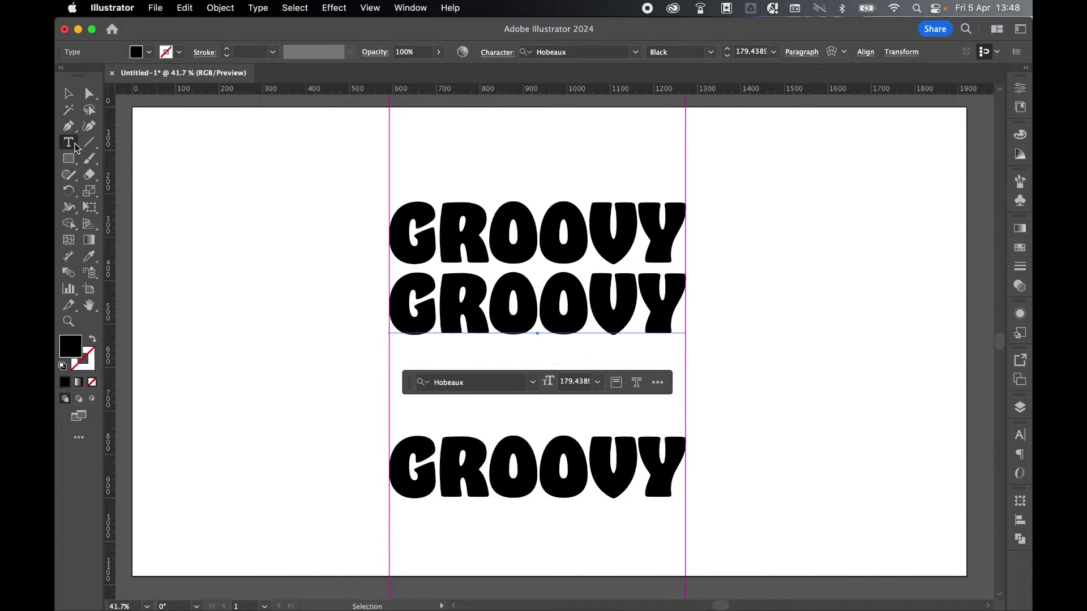
drag(675, 314, 456, 312)
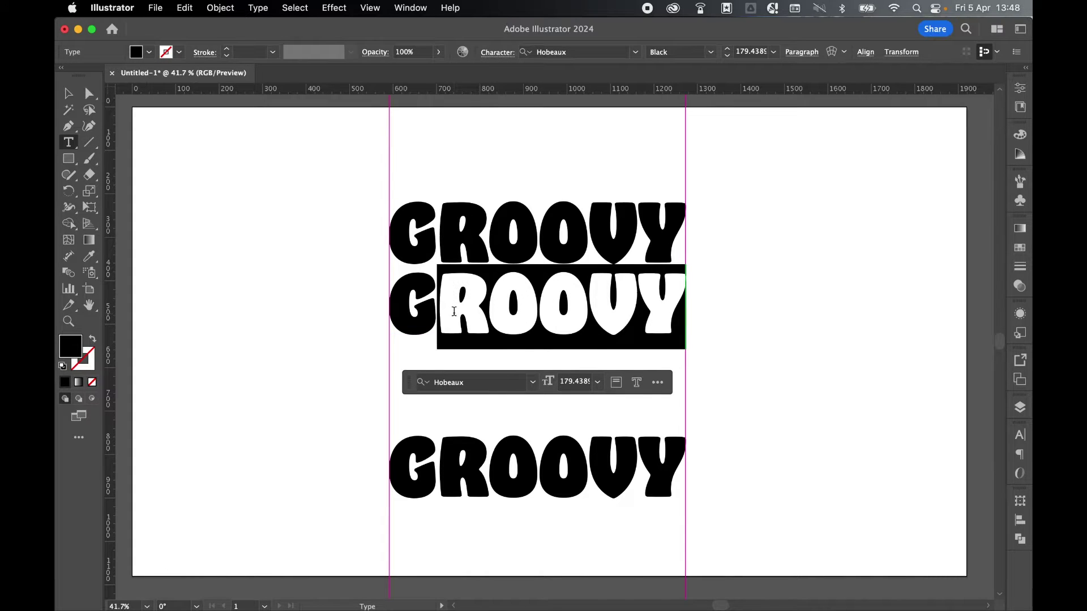
text(IRL)
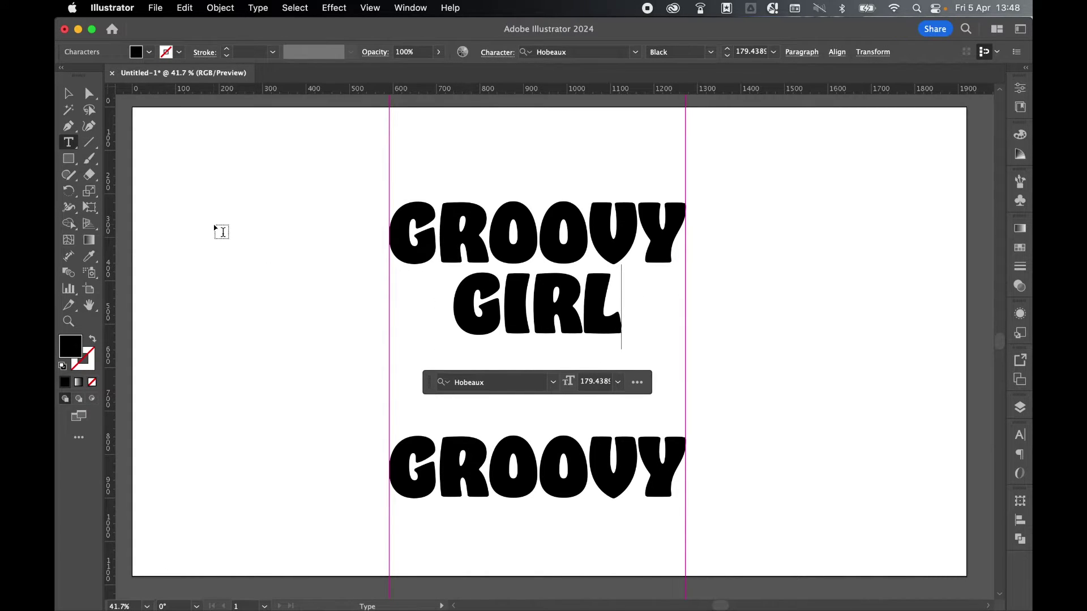
key(Escape)
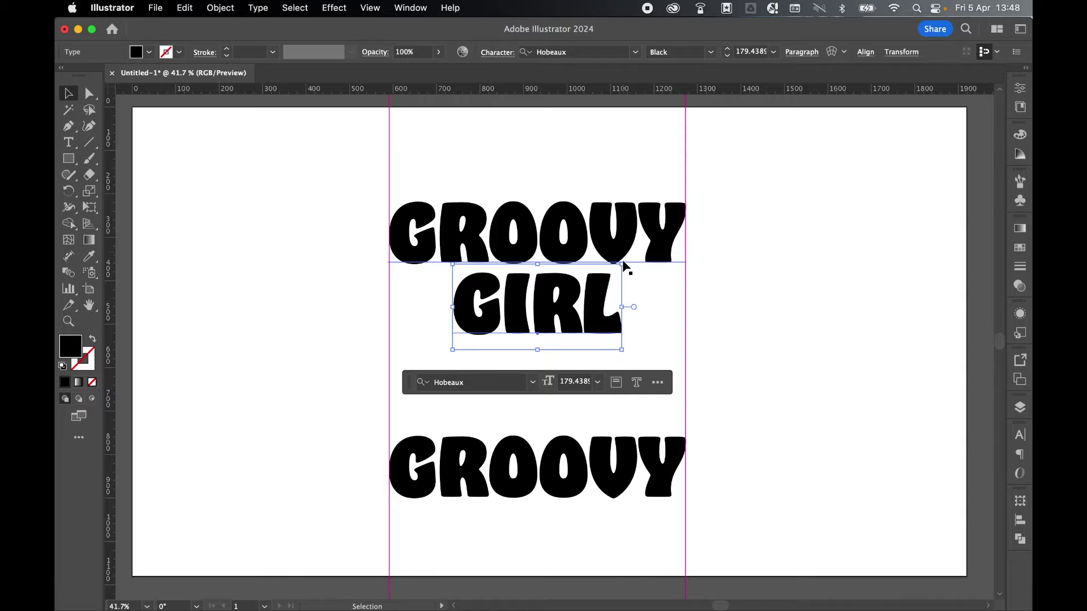
Enlarge GIRL to 317.0948 pt and lower it about 50 px below the top GROOVY
drag(624, 266, 688, 231)
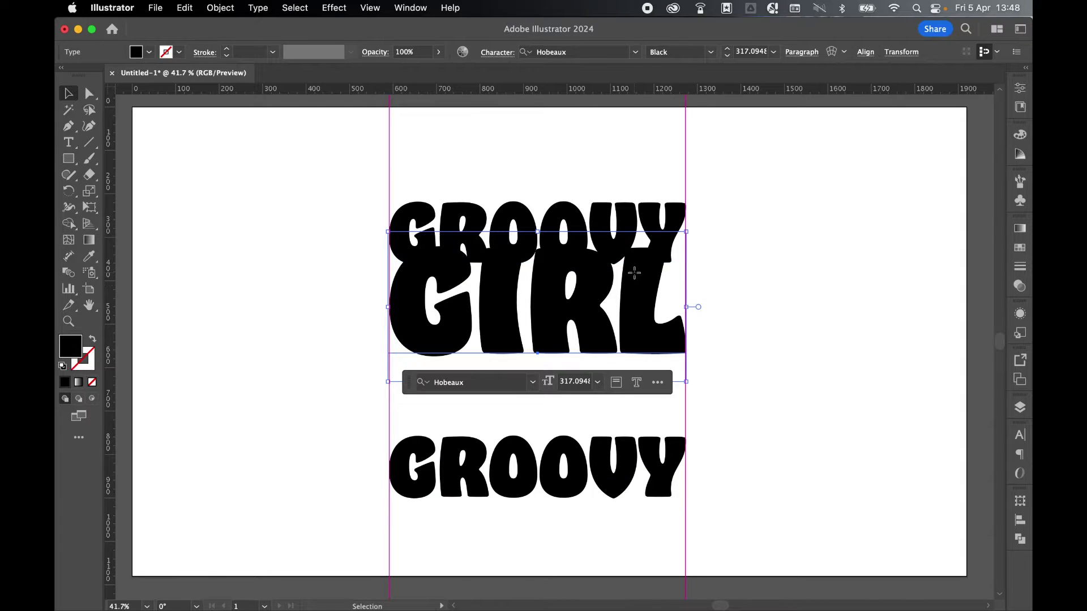
drag(635, 281, 637, 300)
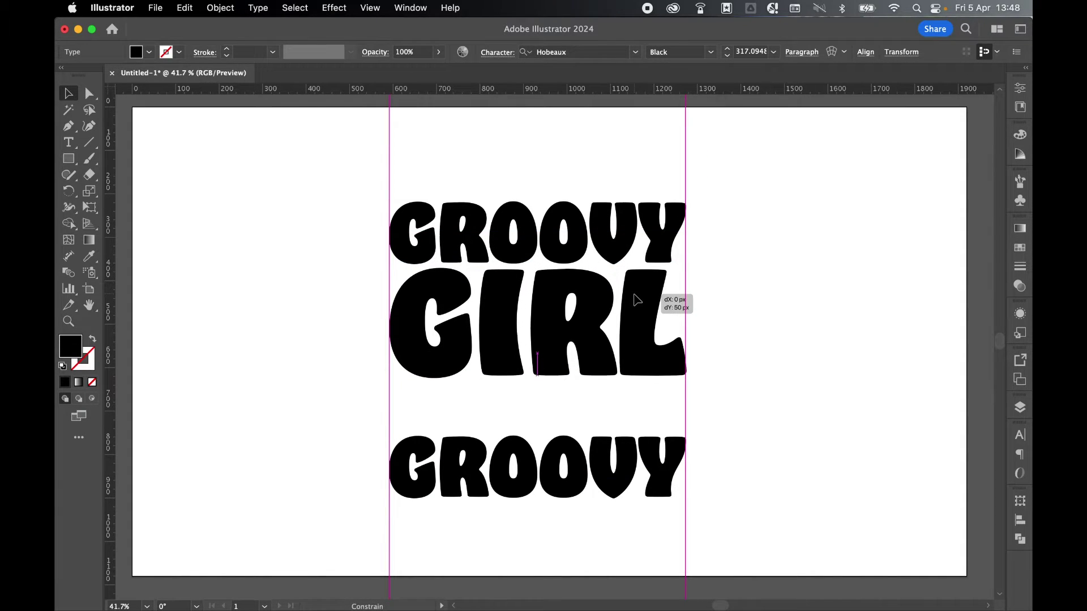
drag(637, 300, 638, 304)
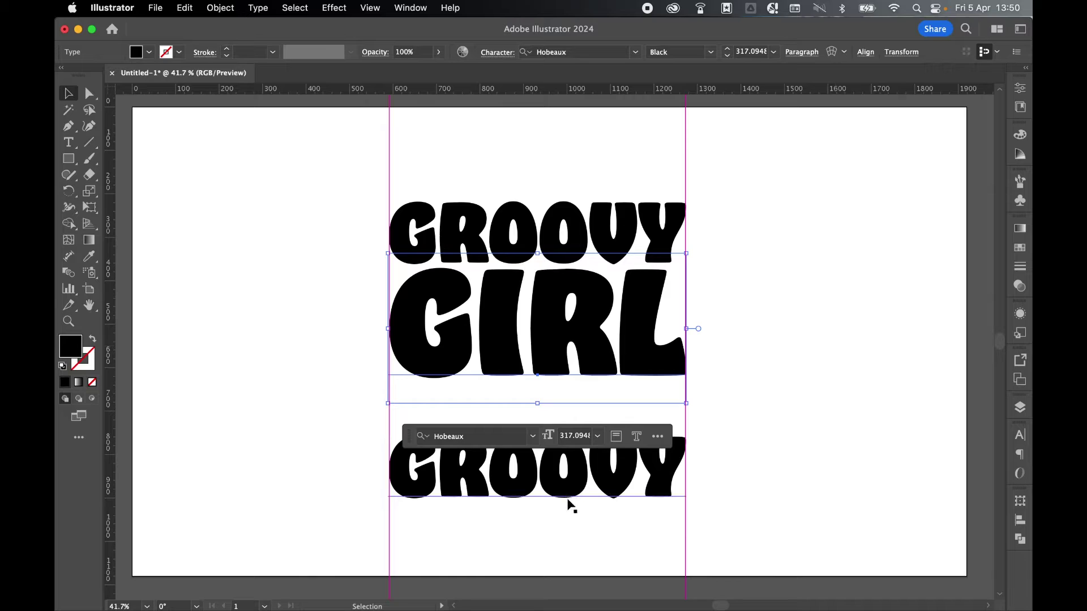
click(570, 491)
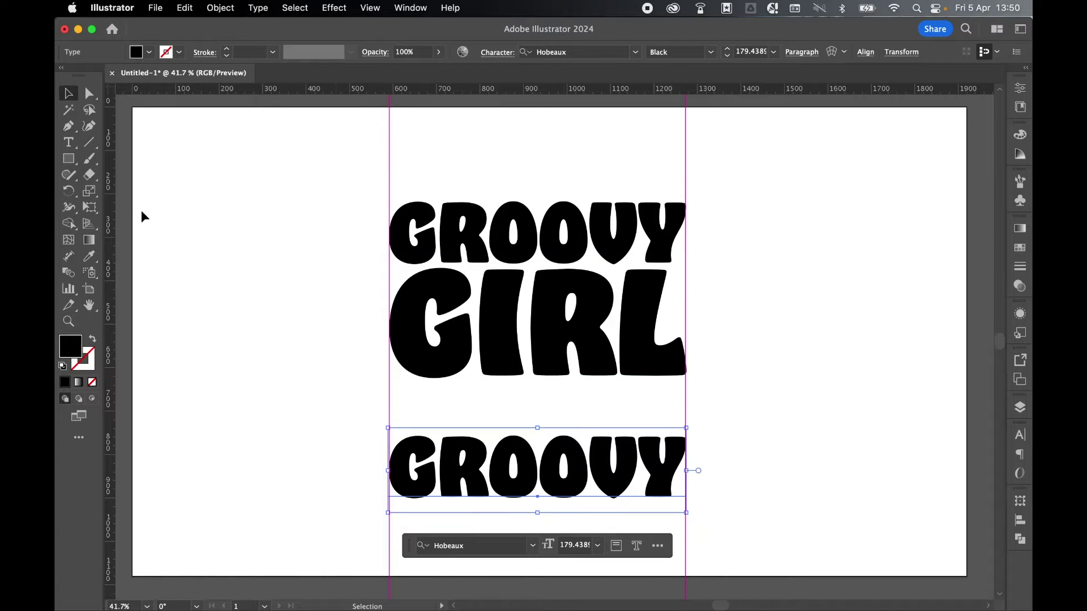
Retype the bottom line as VIBES, scale it to the guide width, and move it under GIRL
click(68, 142)
drag(673, 446, 399, 453)
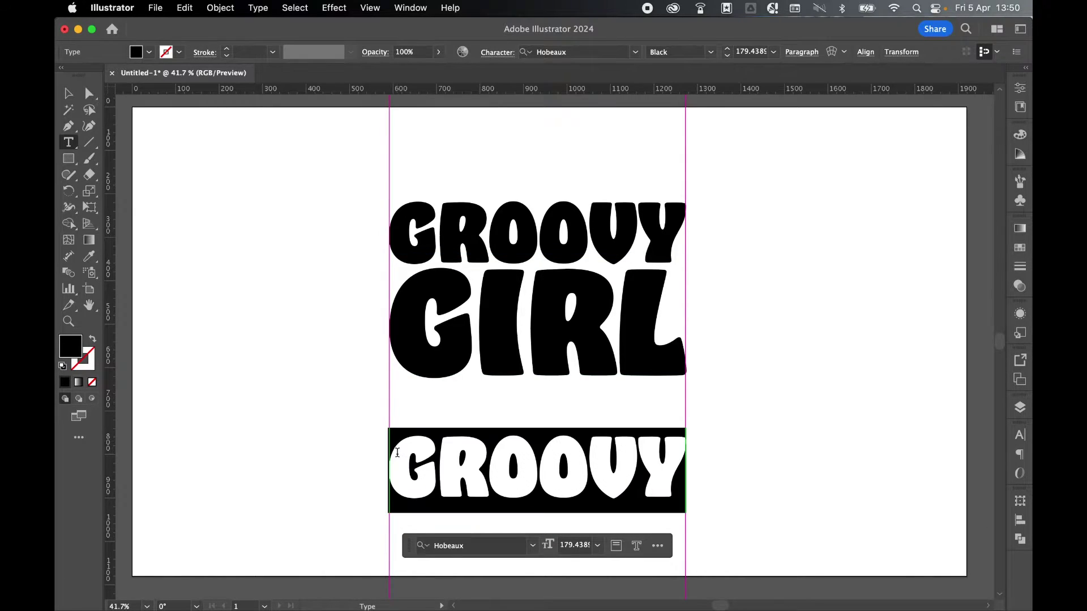
text(VIBES)
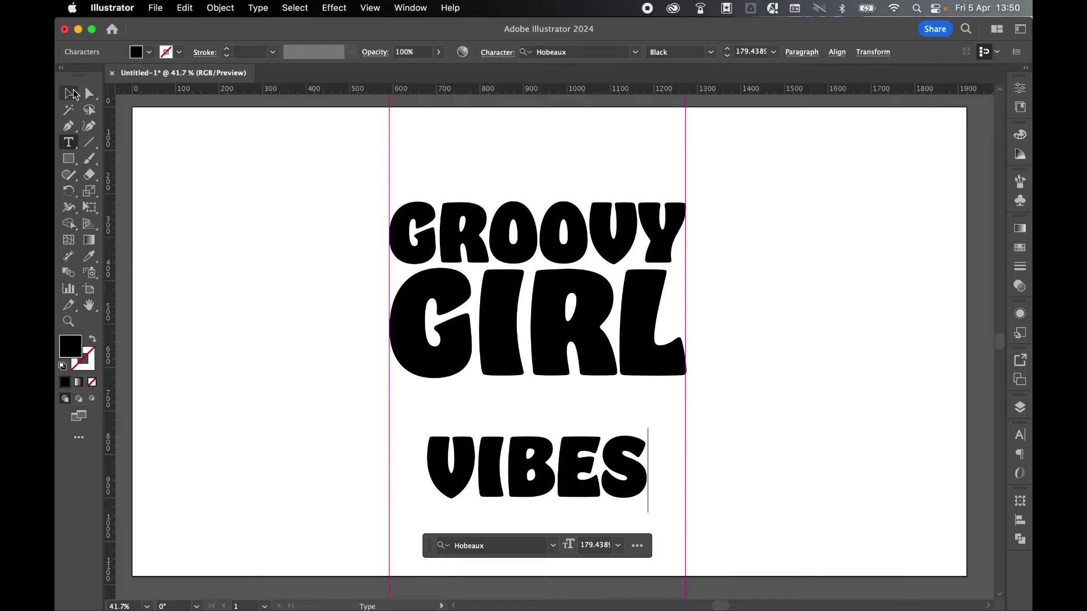
click(72, 95)
drag(651, 427, 687, 412)
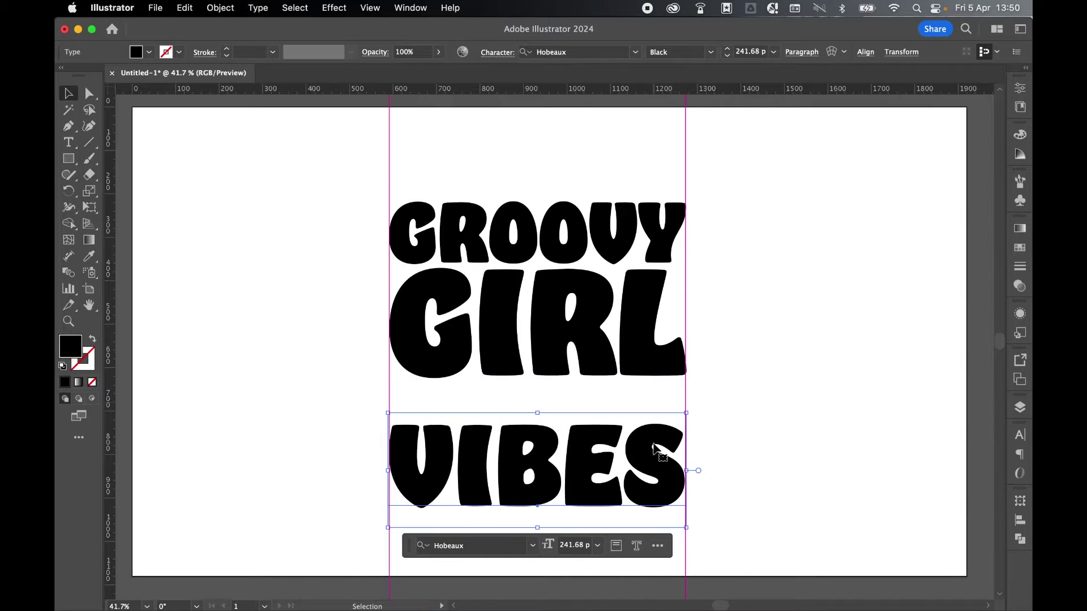
drag(645, 465, 642, 428)
Hide the guides and select all three text lines
key(super+shift+a)
click(370, 7)
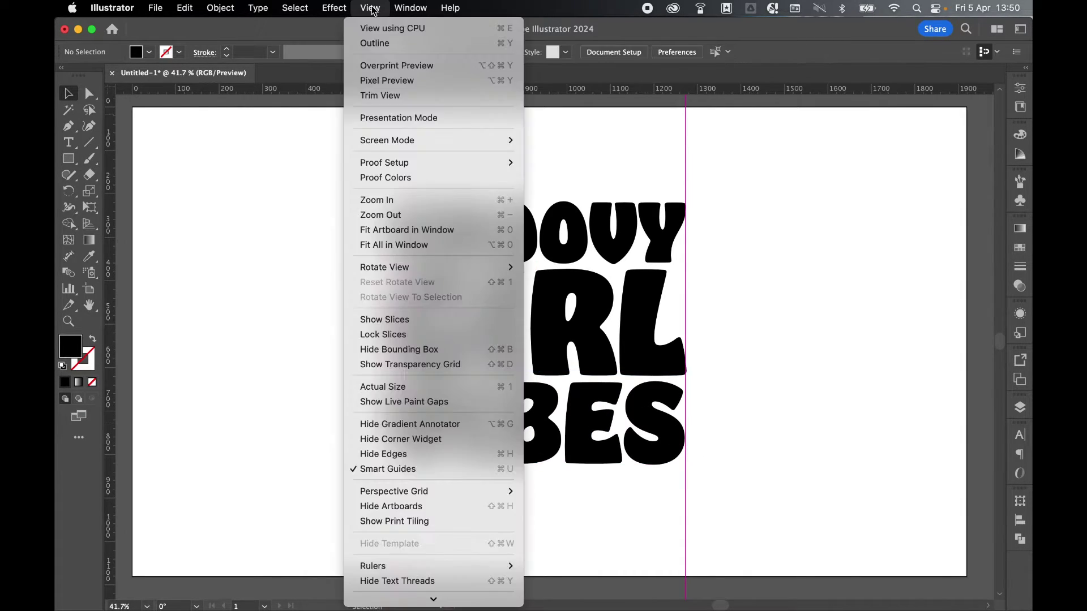
mouse_move(430, 462)
click(577, 464)
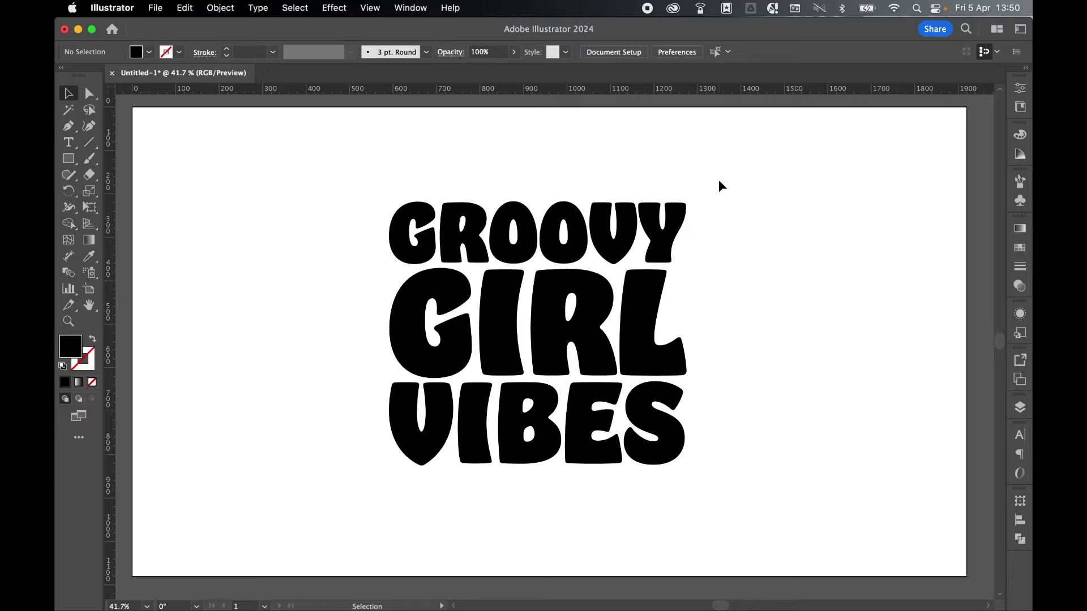
drag(379, 201, 728, 470)
Create outlines from the text and apply an envelope mesh with 4 rows and 4 columns
right_click(636, 338)
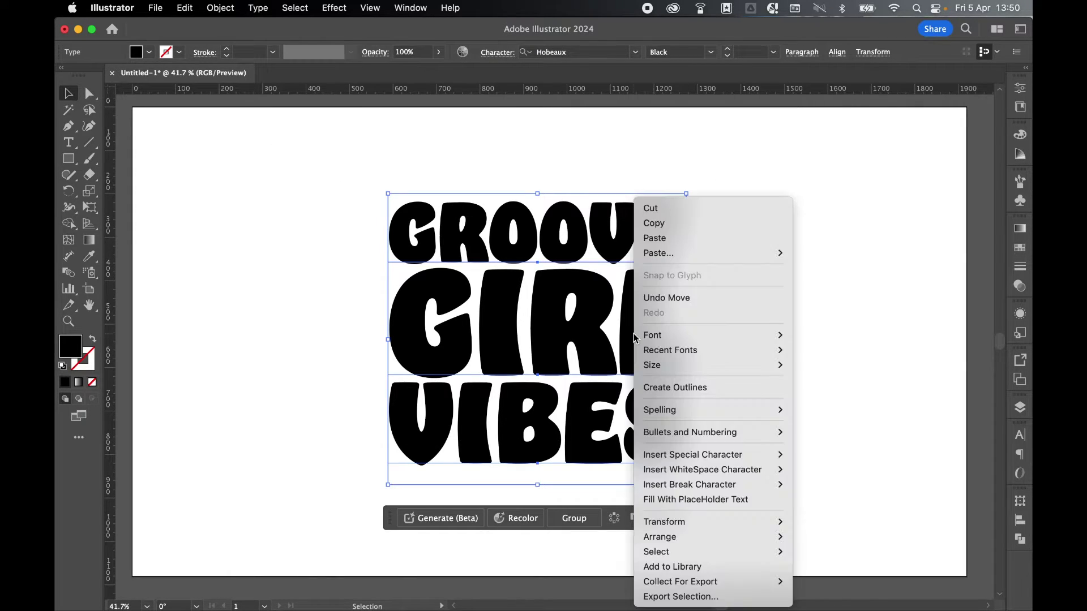
click(684, 388)
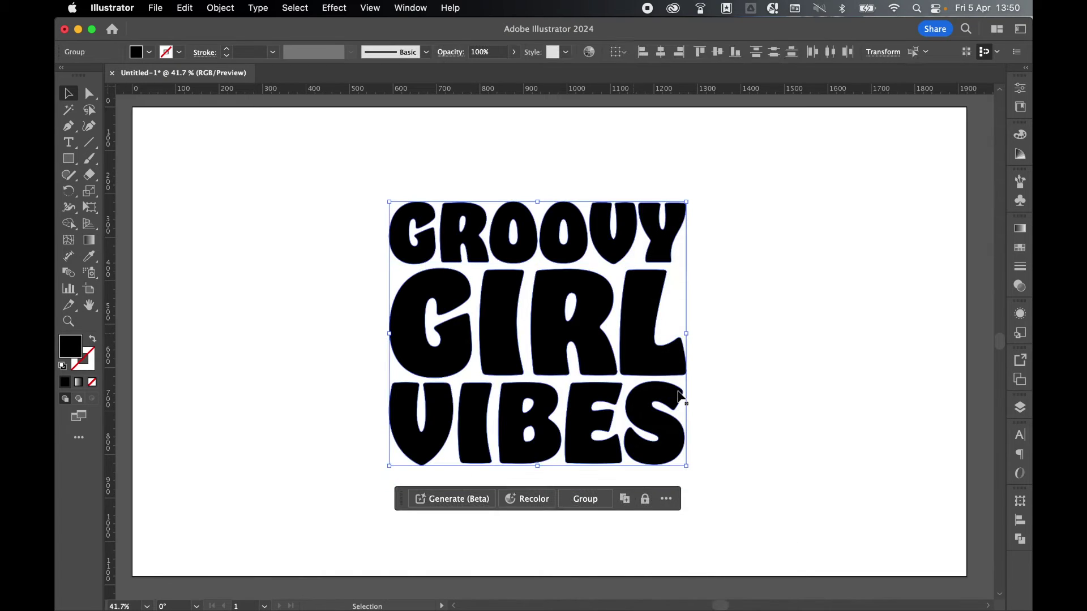
click(220, 7)
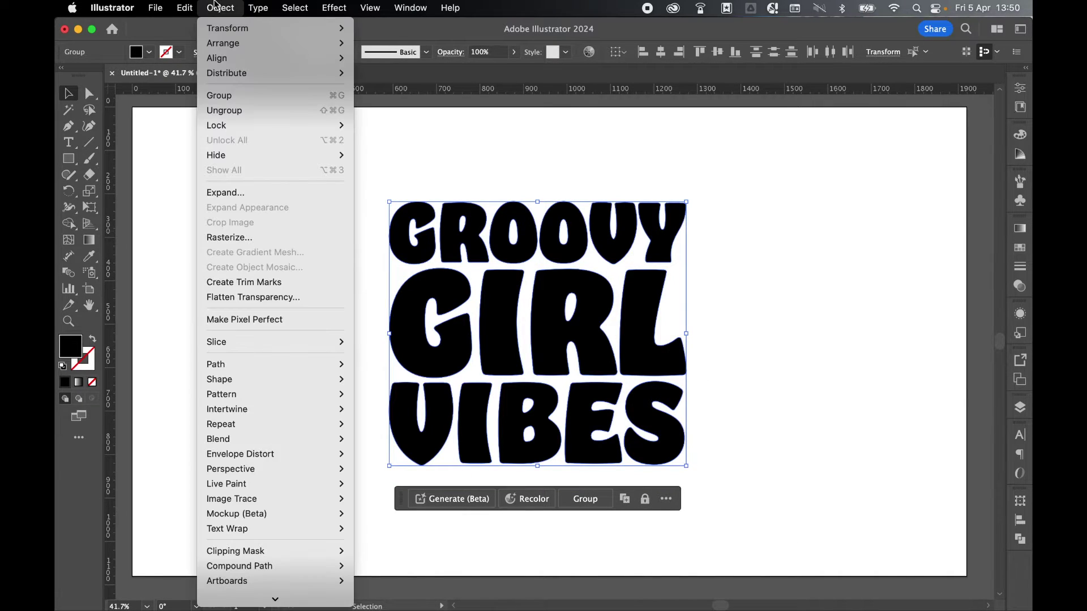
mouse_move(293, 451)
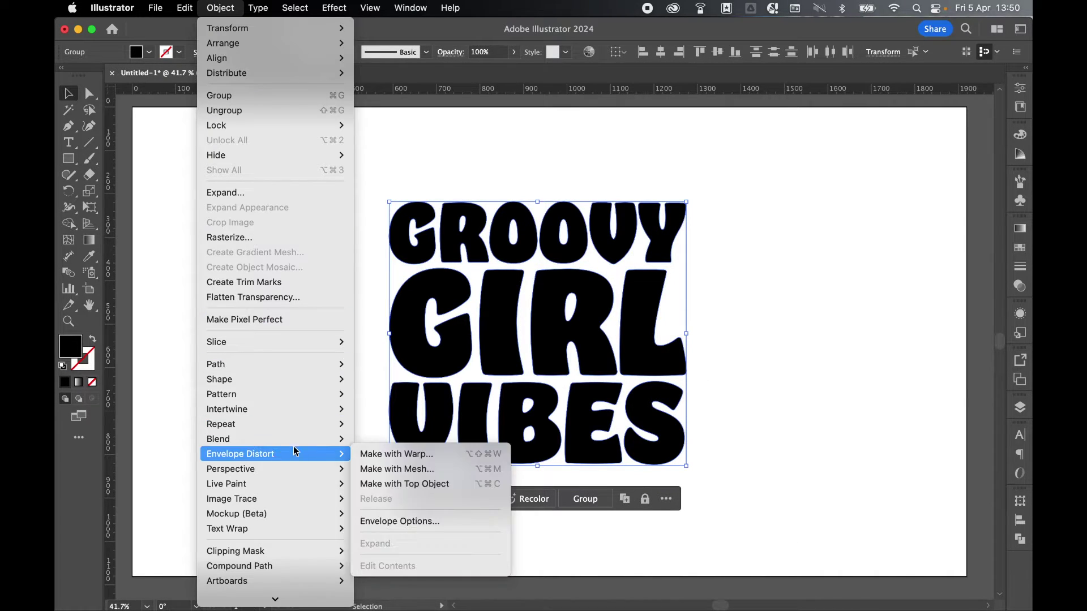
click(421, 469)
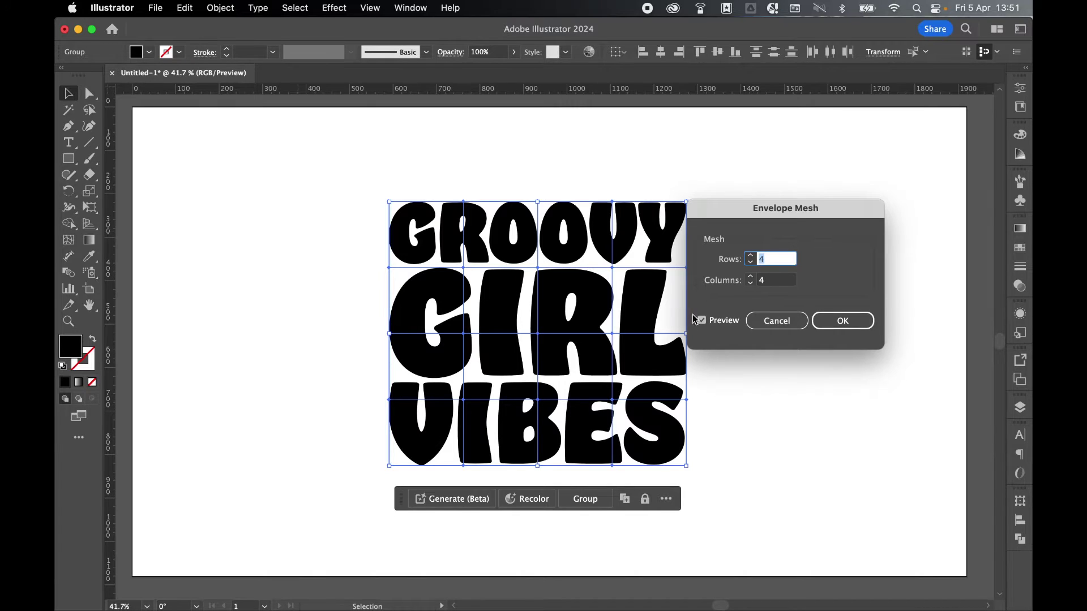
click(843, 322)
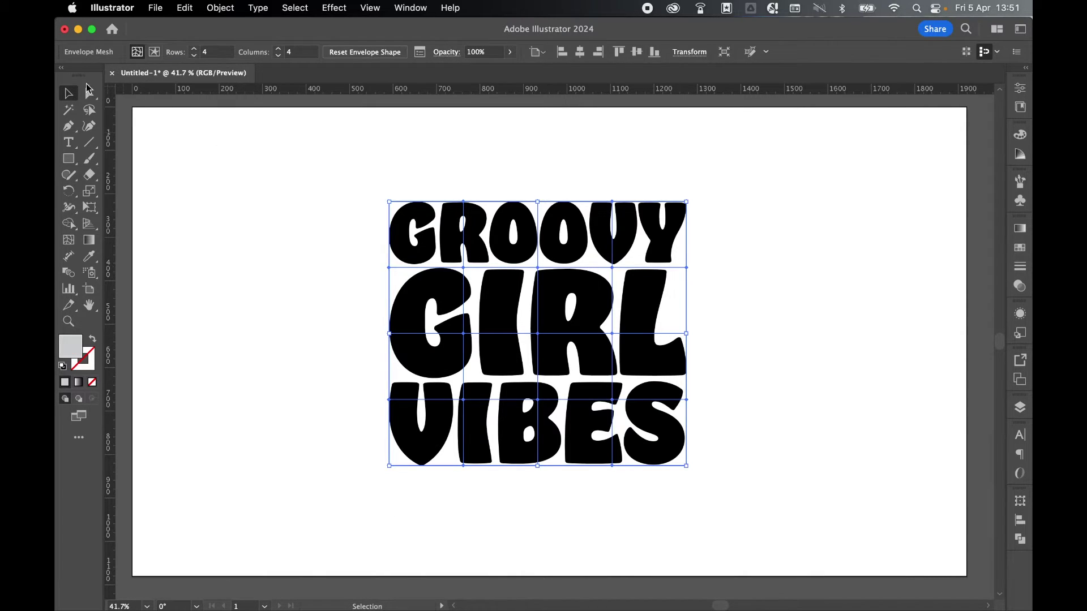
Raise the three mesh points in the right column through GIRL and VIBES by about 38 px
click(89, 93)
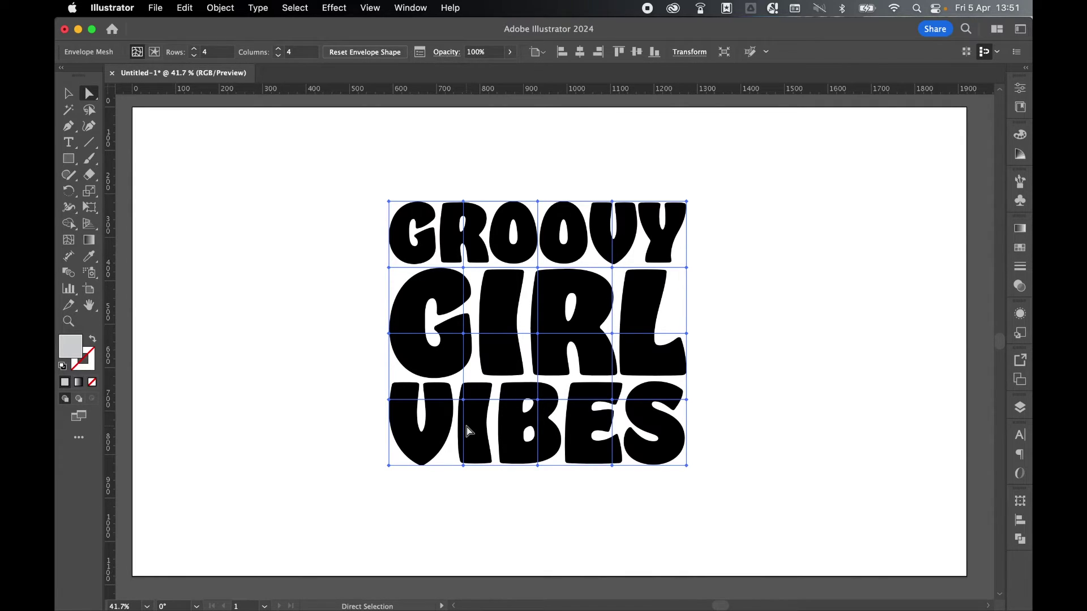
click(612, 267)
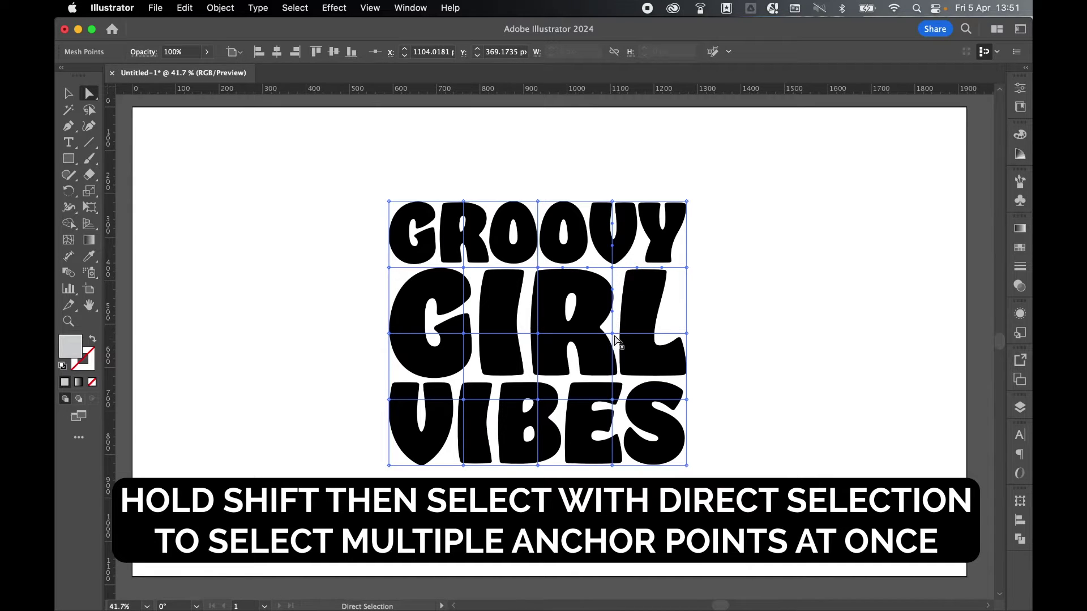
shift+click(612, 334)
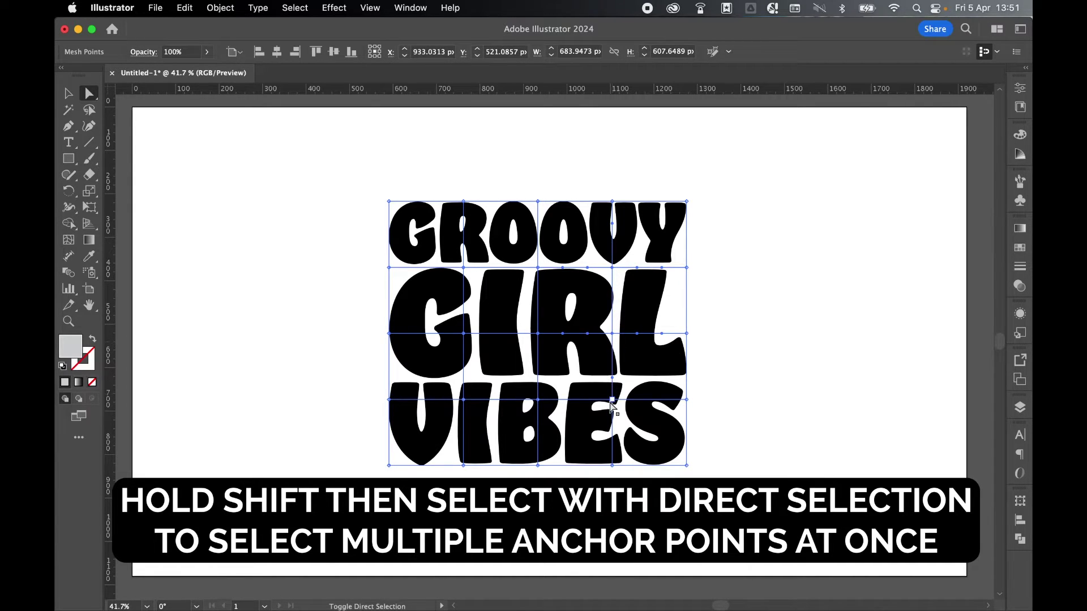
shift+click(612, 400)
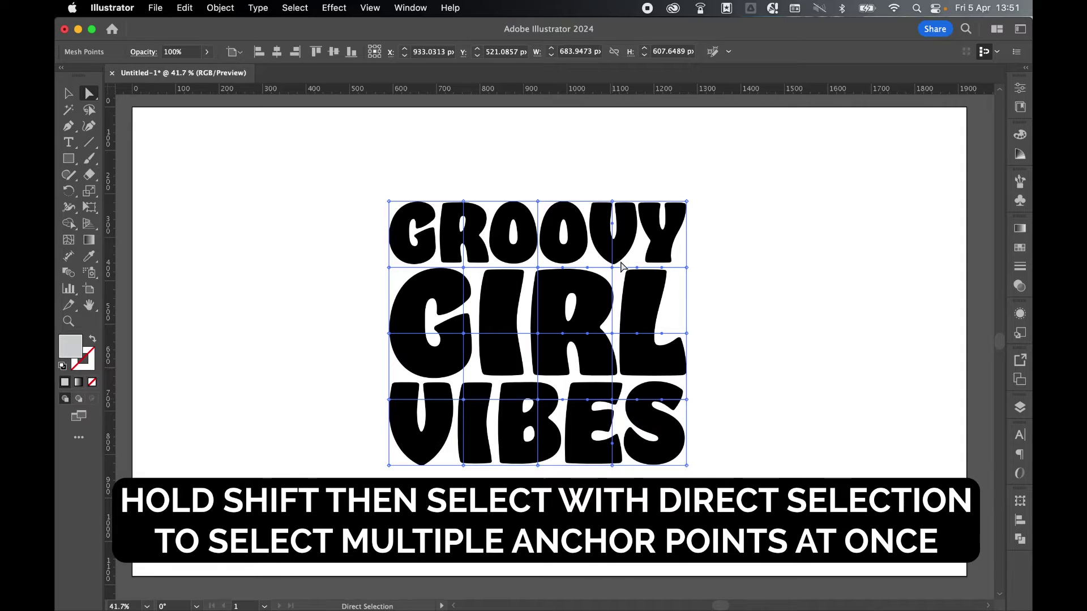
drag(612, 267, 613, 246)
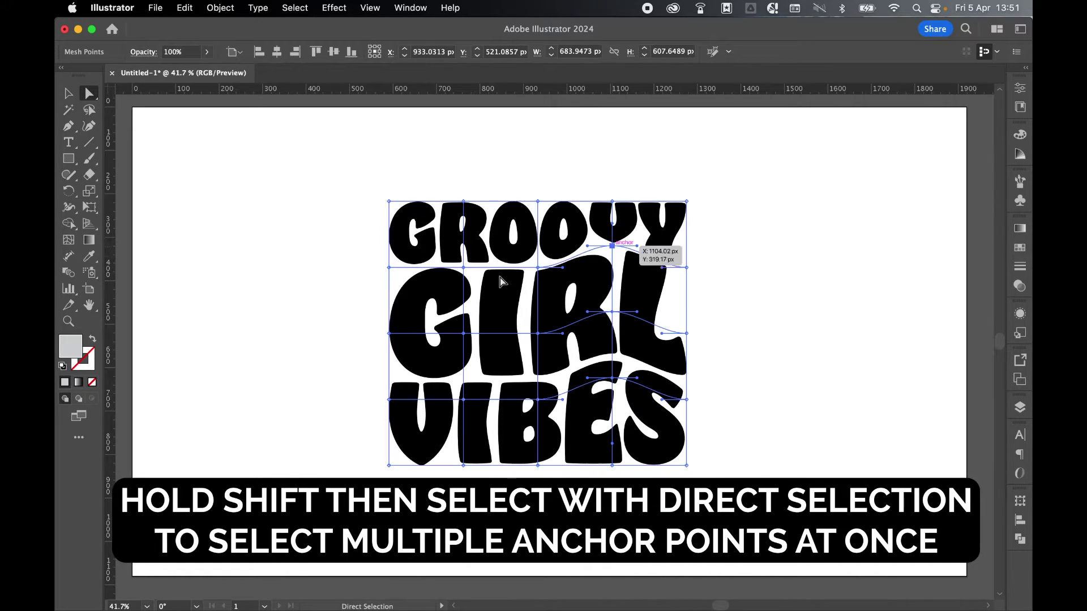
Lower the three mesh points in the left column by about 33 px to bend the letters
click(463, 269)
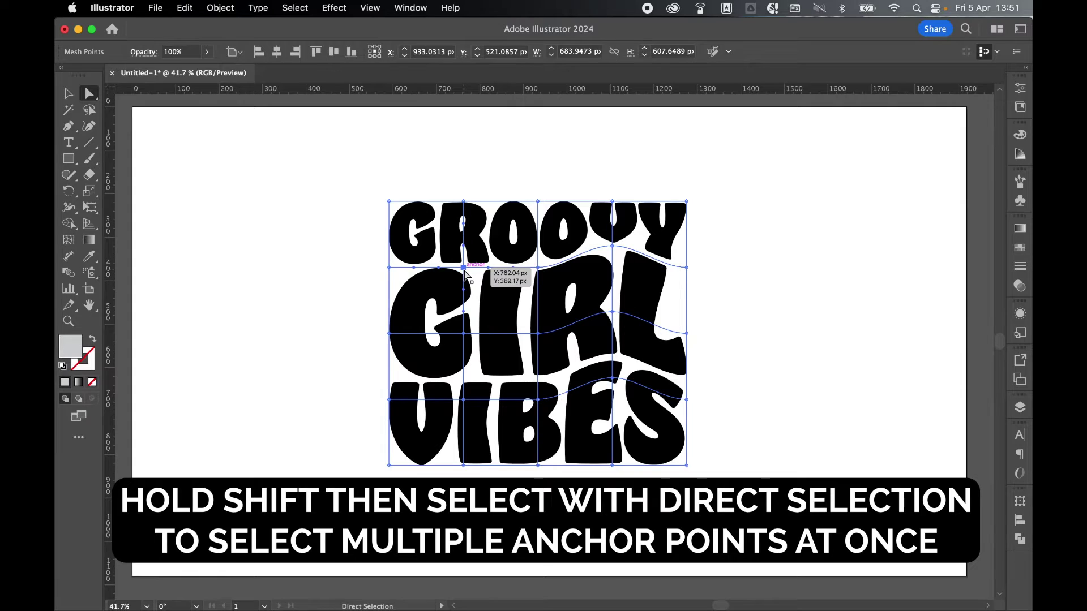
shift+click(464, 334)
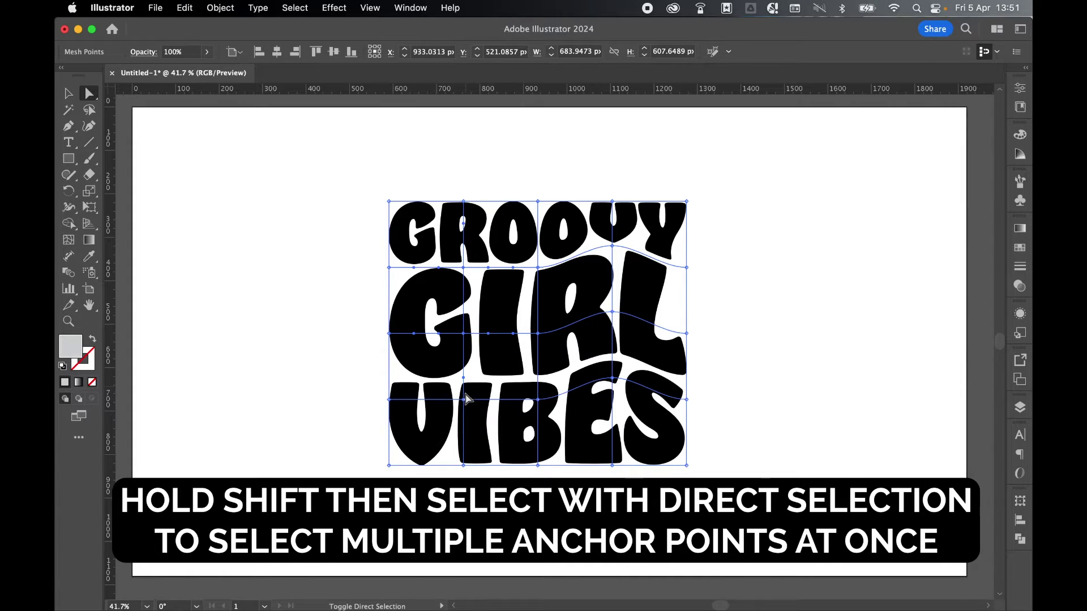
drag(465, 400, 464, 422)
drag(463, 421, 463, 418)
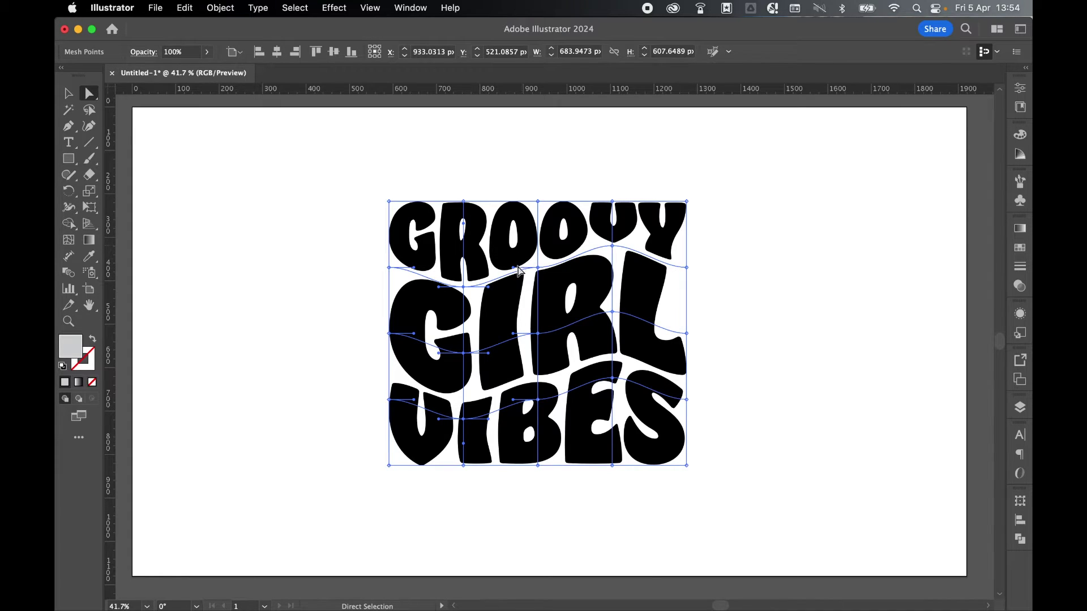
Lower the inner mesh points and nudge the left-edge points to smooth the GIRL and VIBES wave
drag(520, 270, 517, 280)
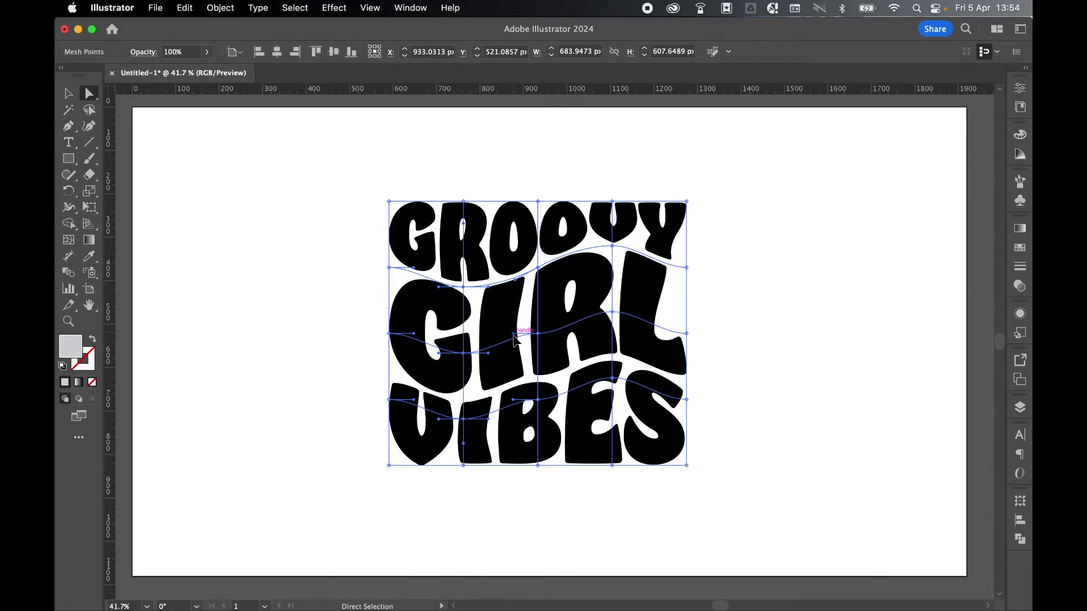
drag(514, 336, 514, 343)
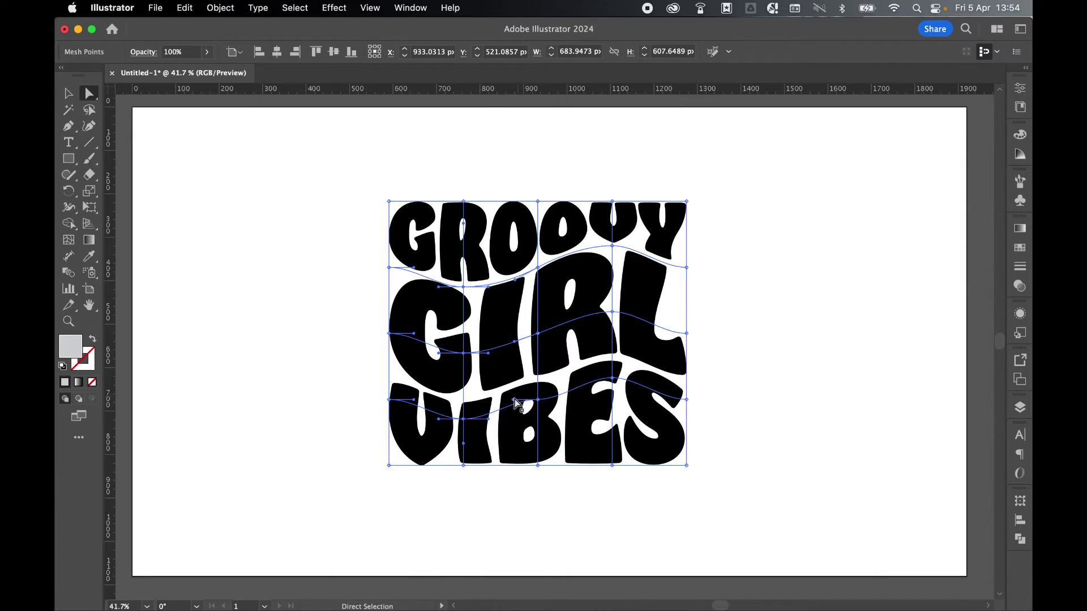
drag(515, 399, 513, 408)
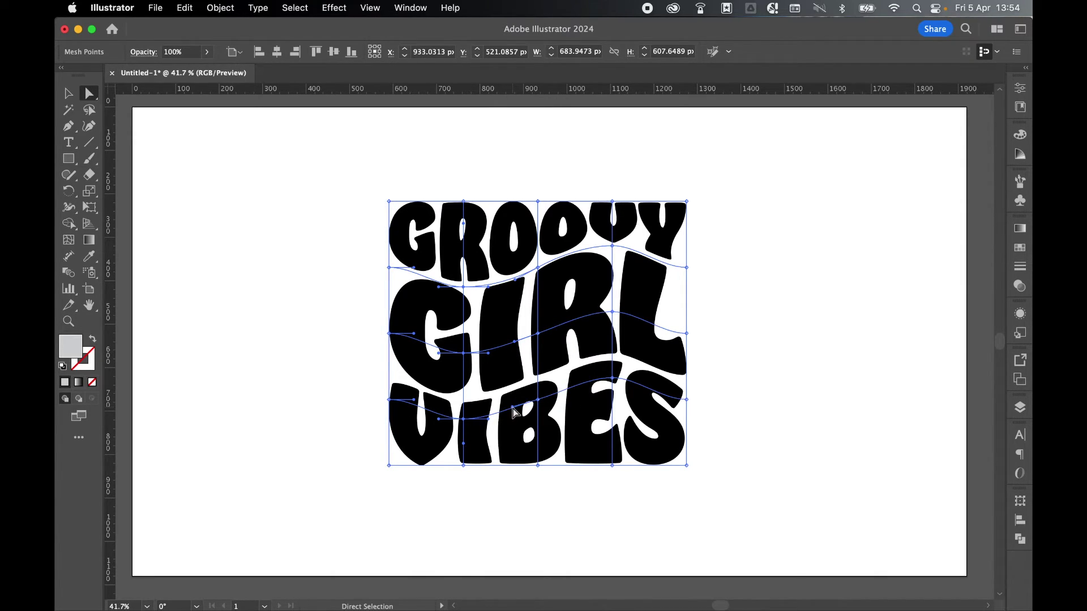
drag(438, 419, 437, 414)
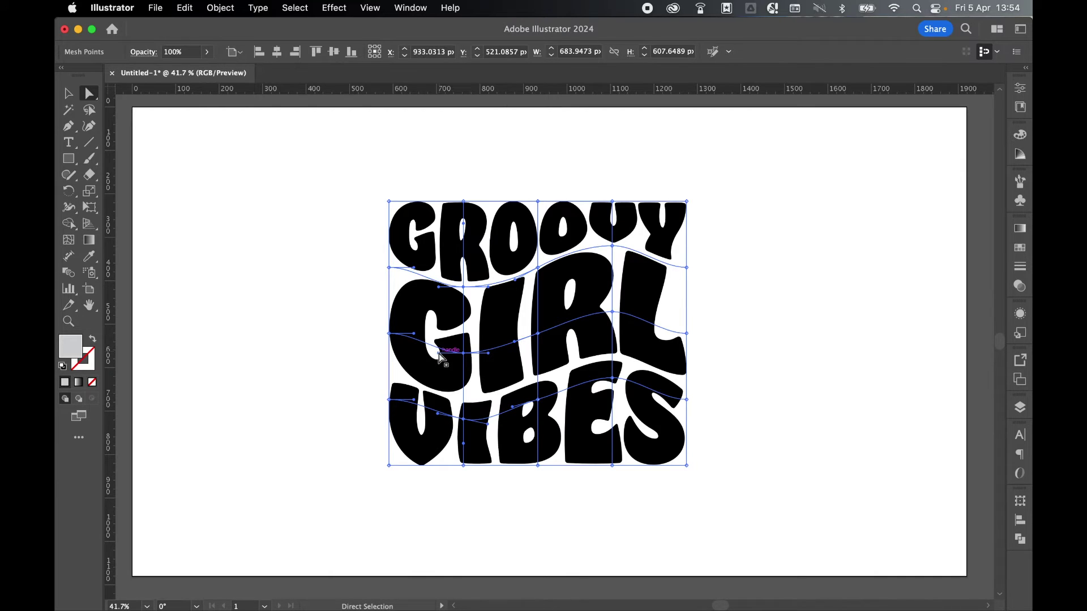
drag(441, 356, 440, 350)
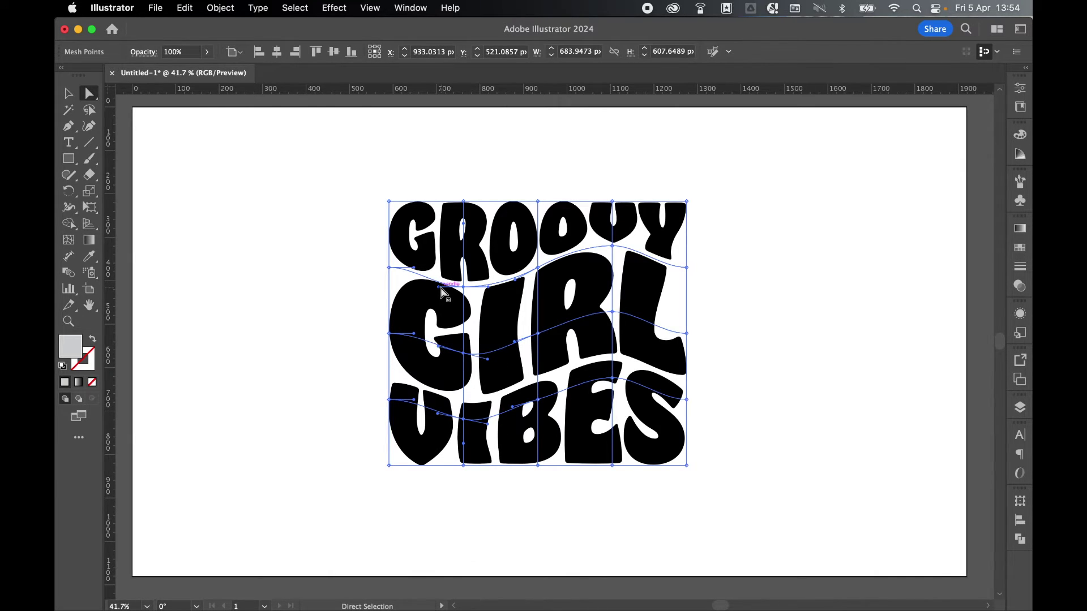
drag(442, 287, 443, 285)
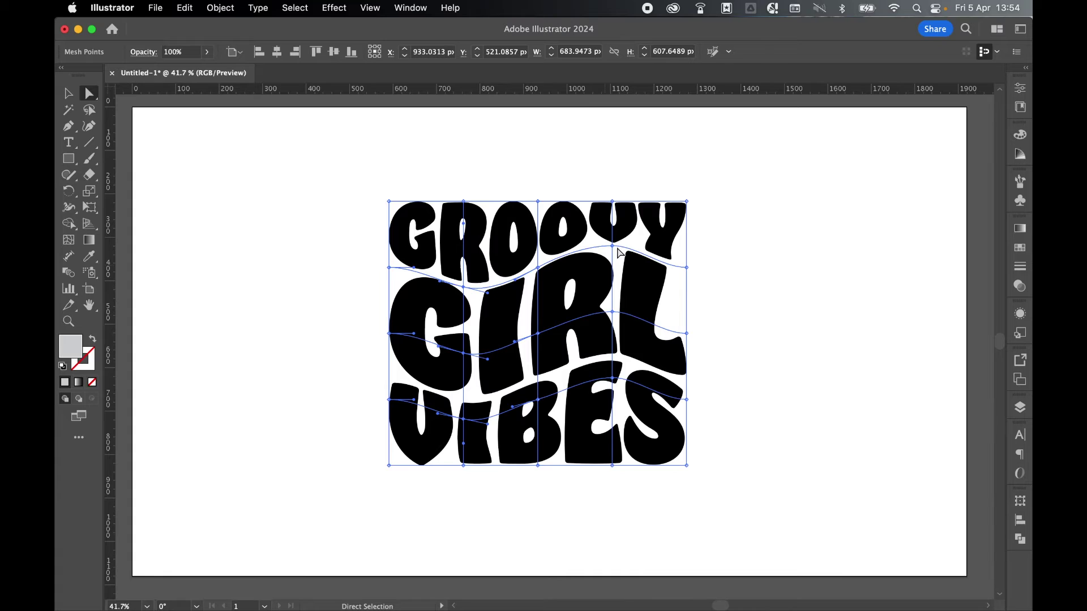
Try adjusting an upper point and a VIBES-row mesh point, then deselect the lettering
click(613, 247)
click(588, 381)
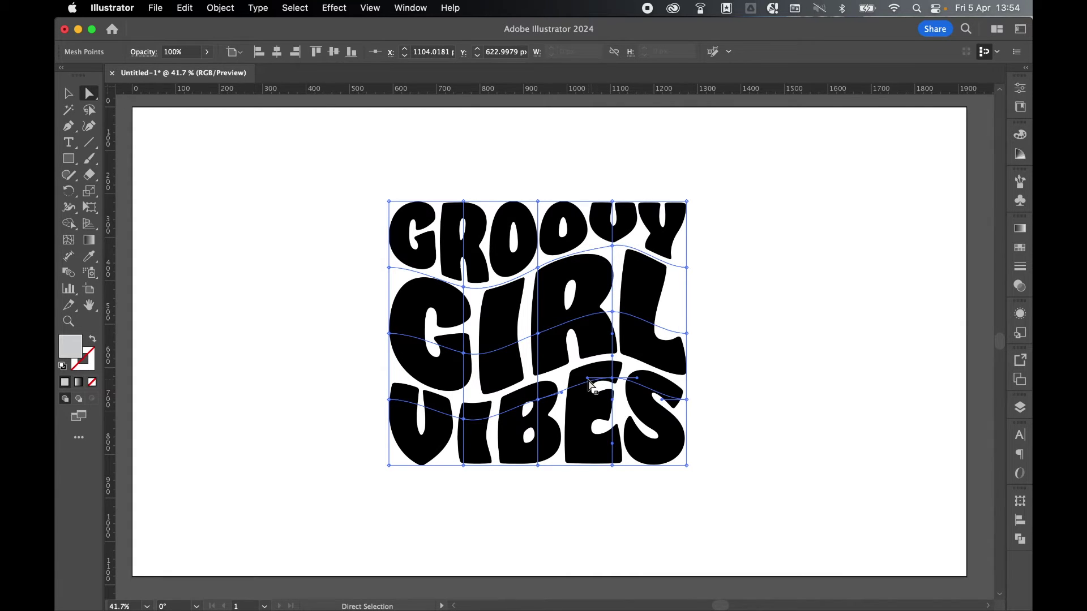
mouse_move(589, 381)
mouse_down()
mouse_move(619, 383)
mouse_move(588, 382)
mouse_up()
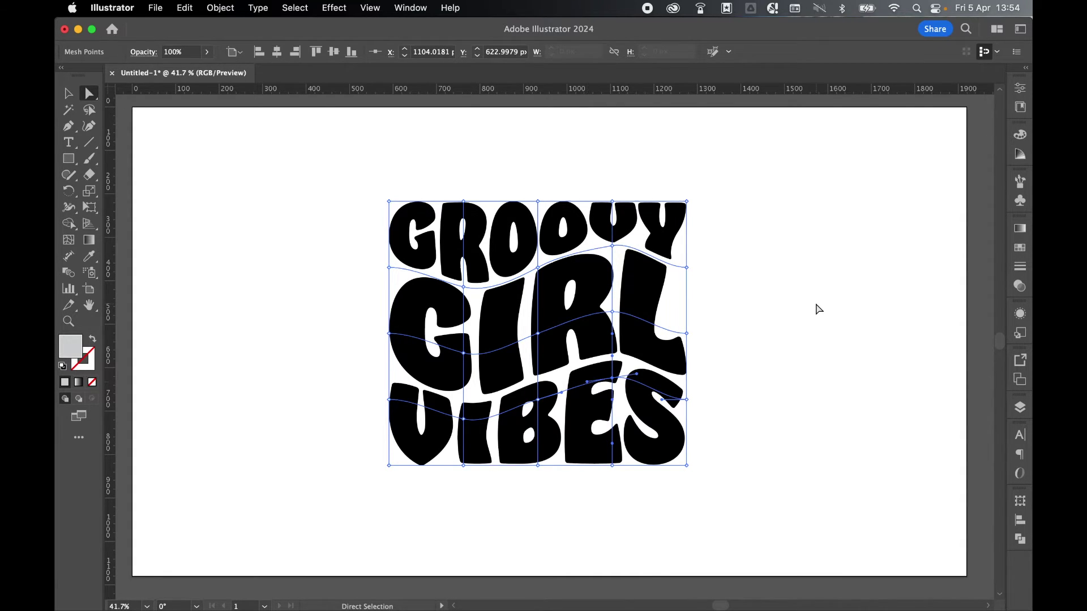
click(819, 309)
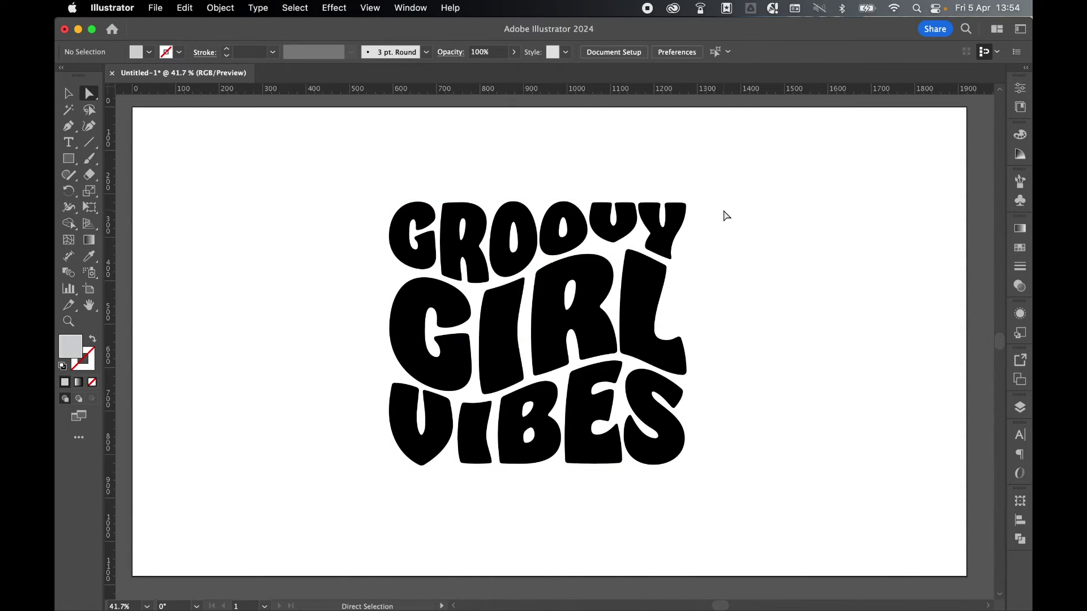
Fit the artboard to the selected warped lettering, about 683.9 × 607.7 px
key(v)
drag(364, 171, 801, 515)
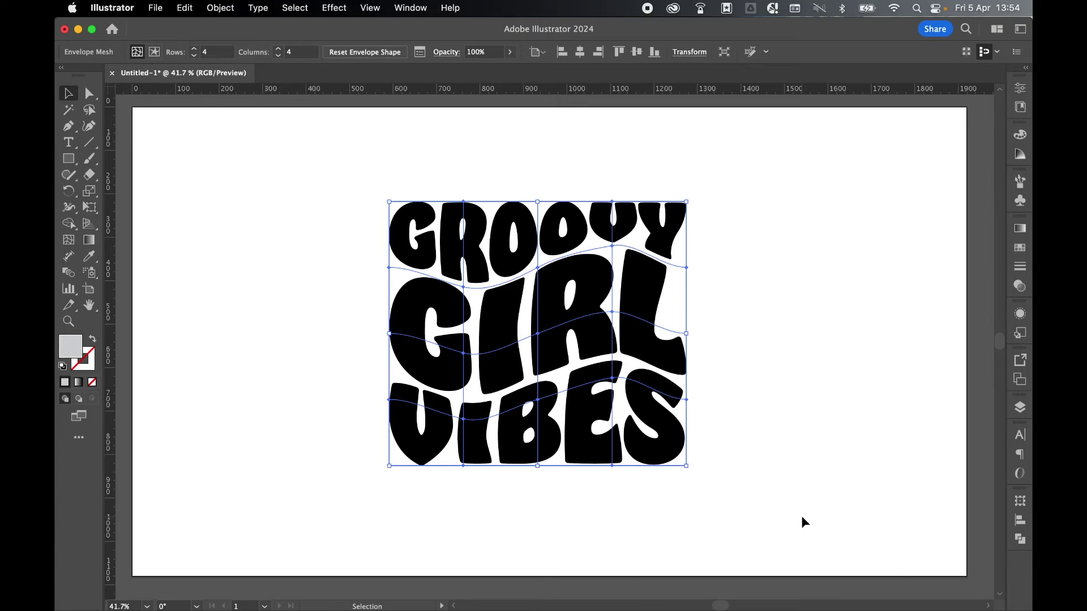
click(95, 297)
click(168, 52)
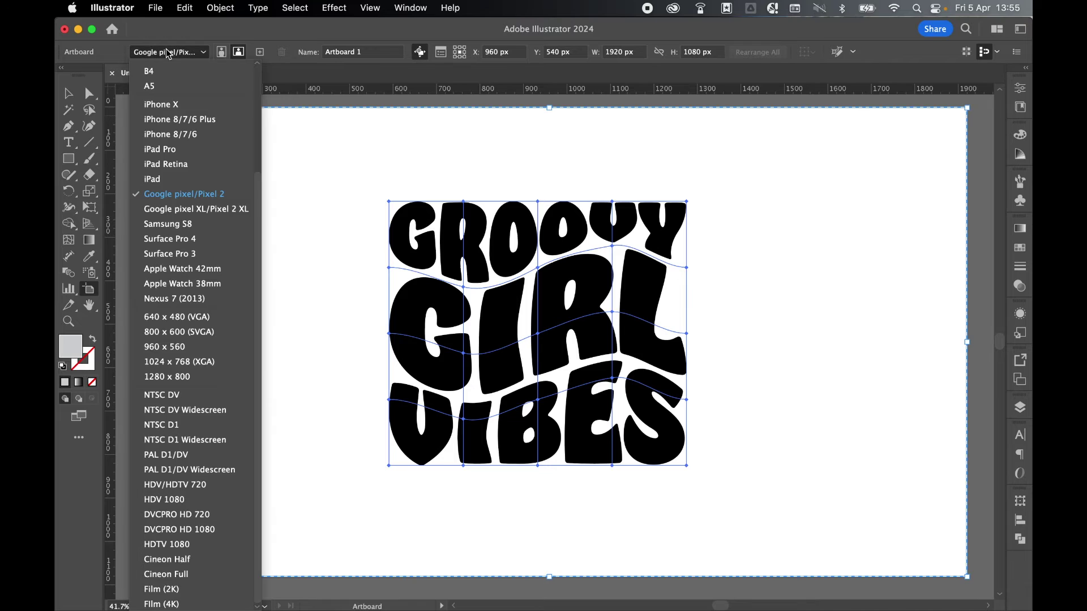
click(181, 97)
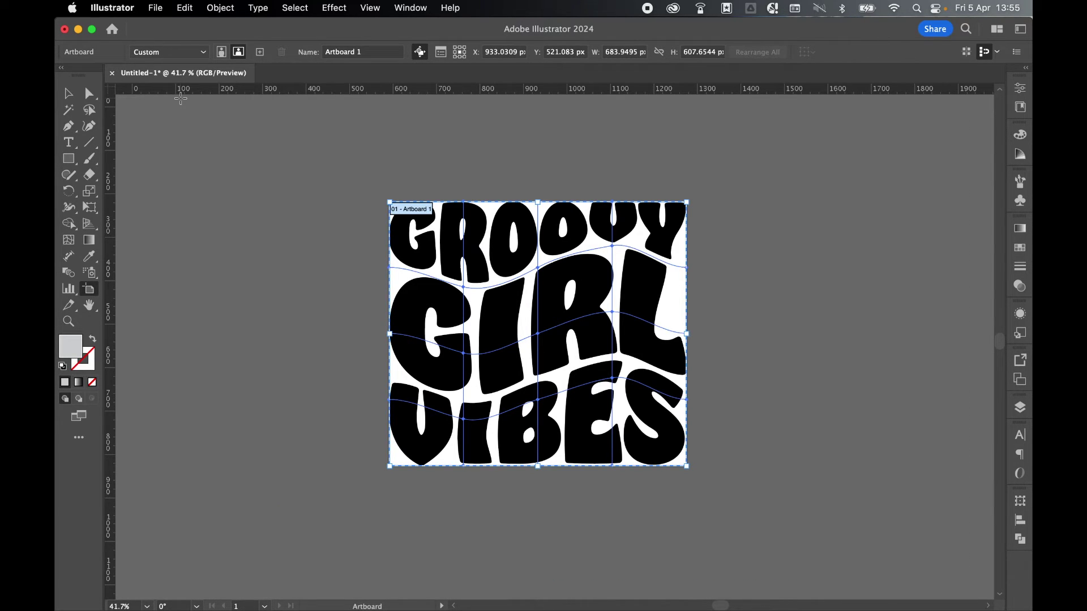
click(155, 8)
Export the artboard as groovytext.svg in SVG format, keeping text converted to outlines
mouse_move(215, 317)
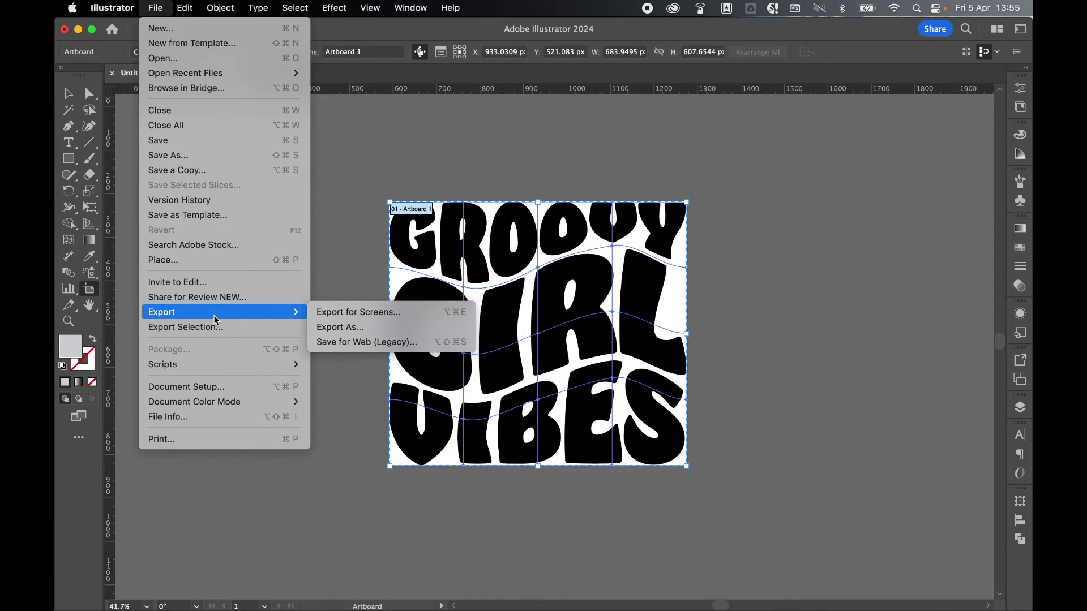
click(342, 327)
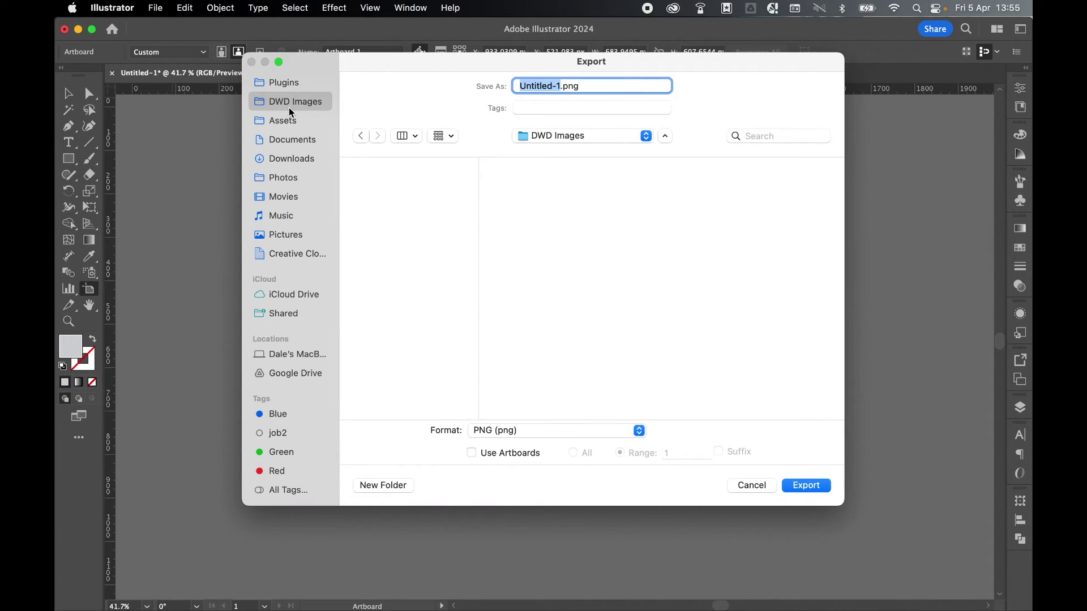
click(592, 431)
click(548, 557)
click(472, 452)
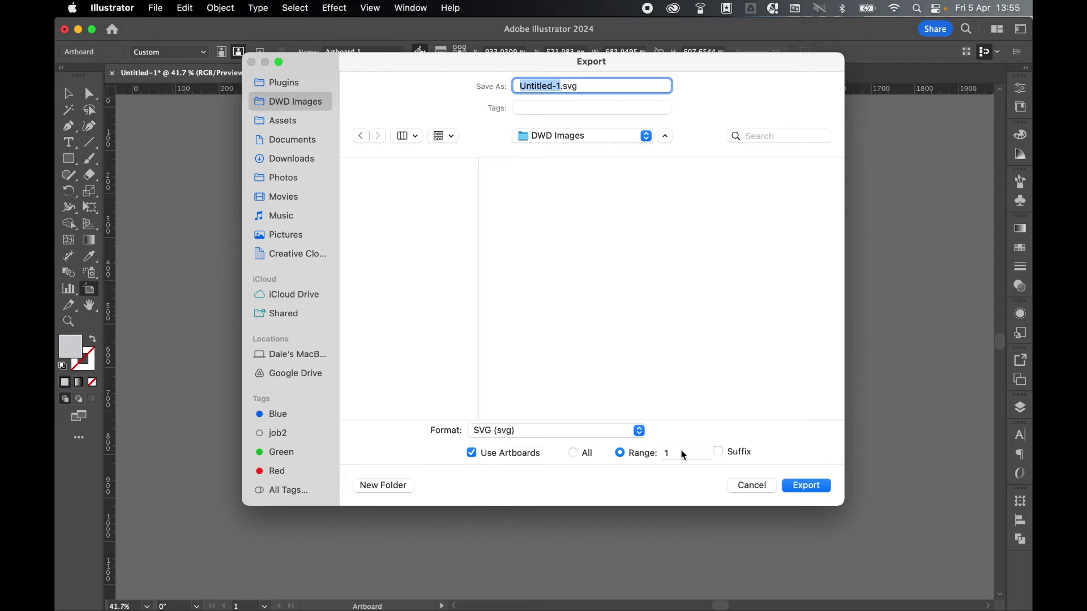
text(groovytext)
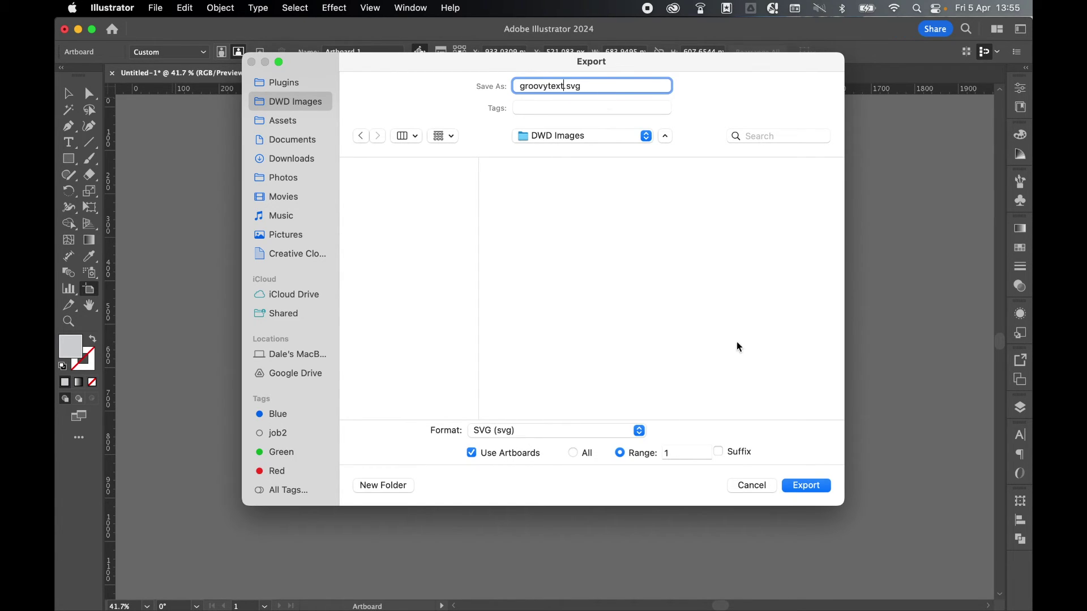
click(804, 486)
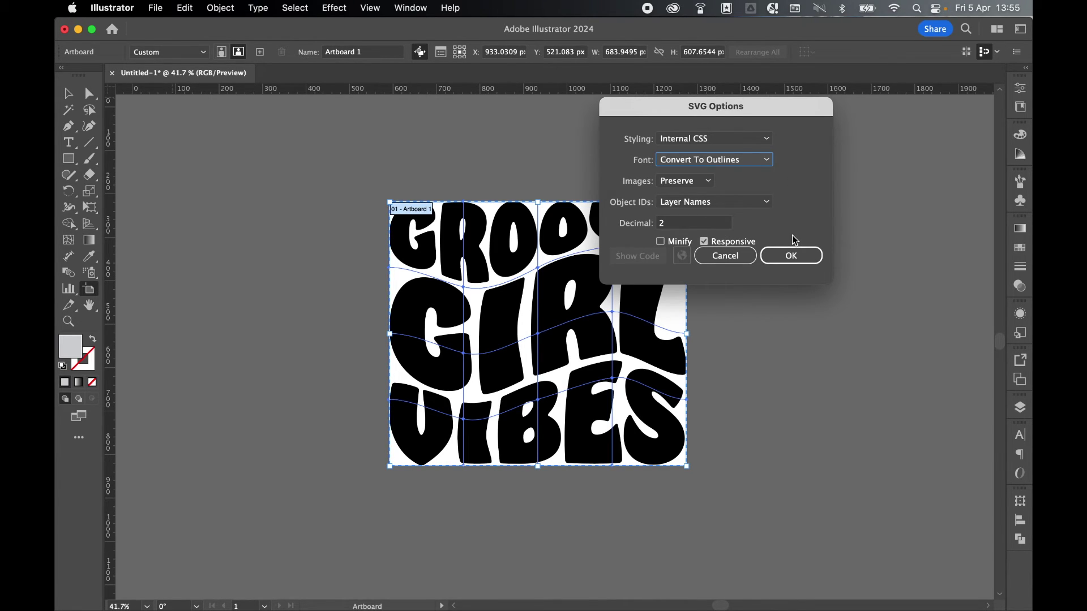
click(792, 255)
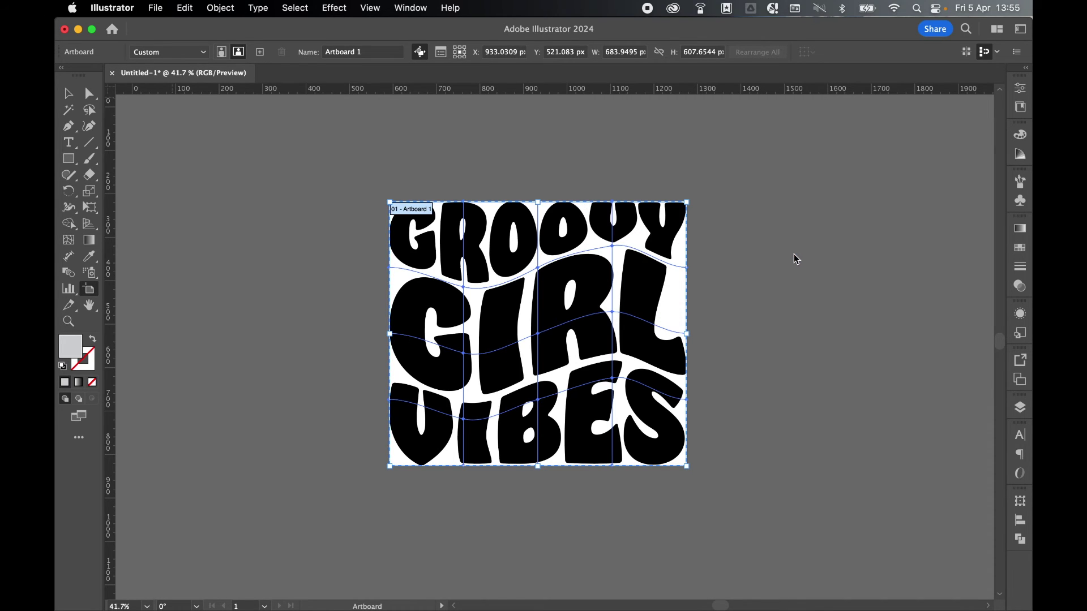
Reopen groovytext.svg from Finder in Illustrator using Open With
mouse_move(190, 609)
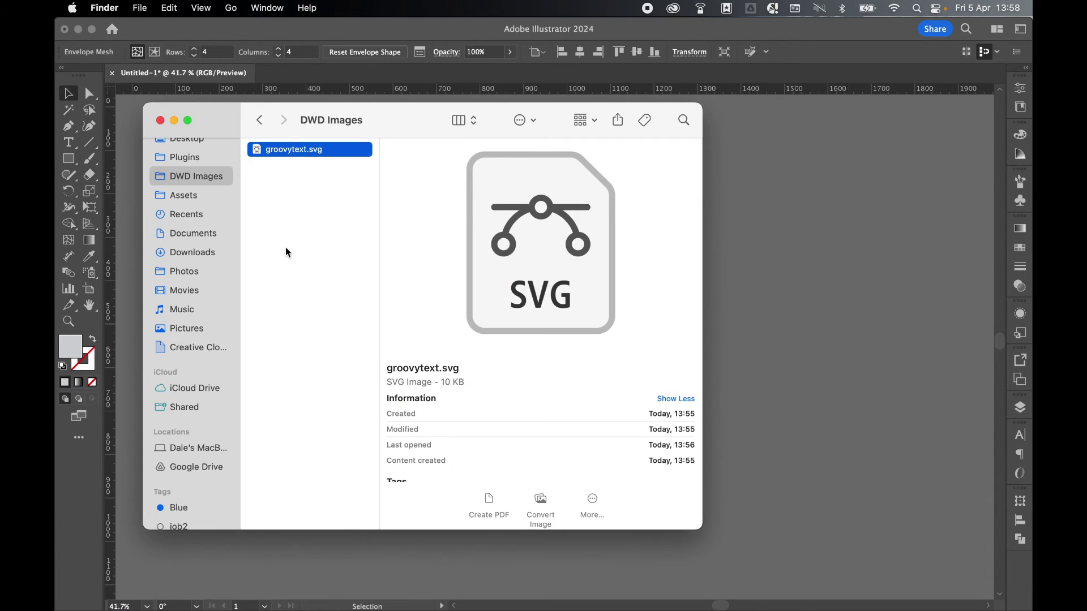
right_click(319, 150)
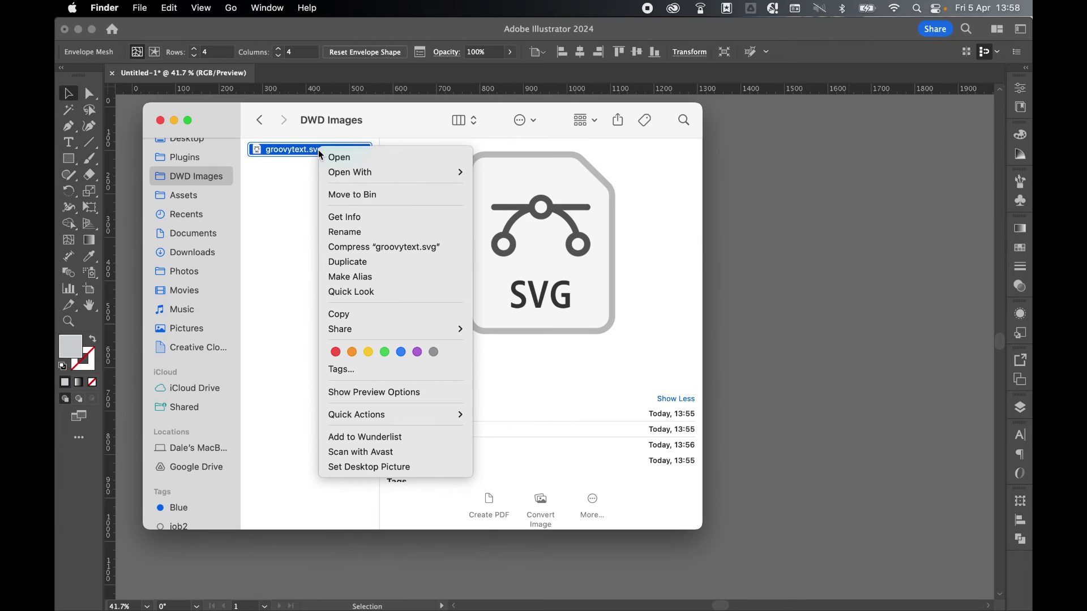
mouse_move(396, 172)
click(564, 173)
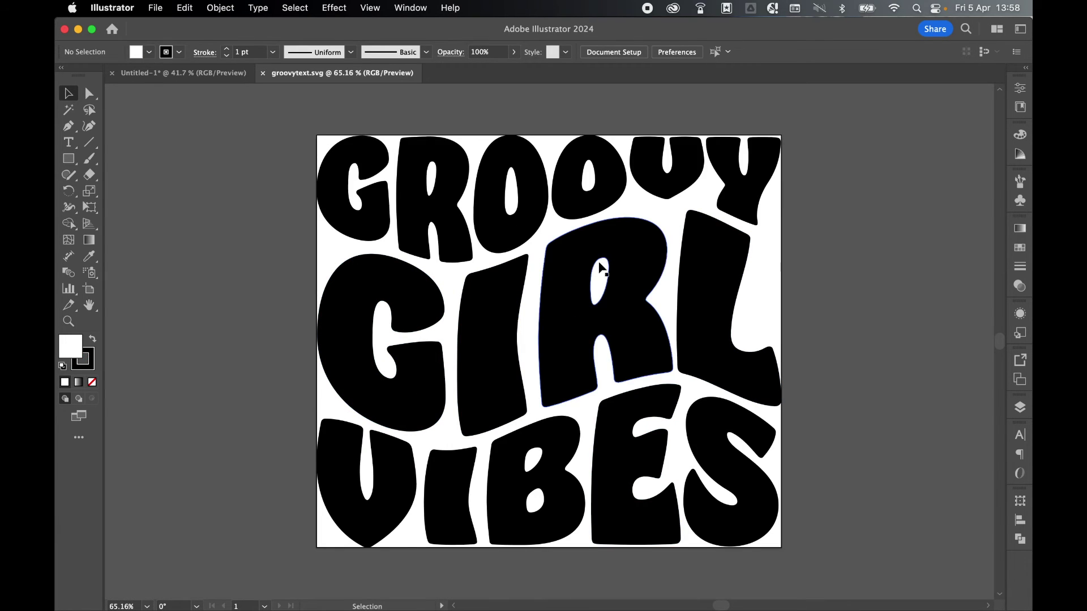
Test-move GIRL and undo it, then ungroup VIBES and reposition the S letter
drag(649, 268, 548, 316)
key(super+z)
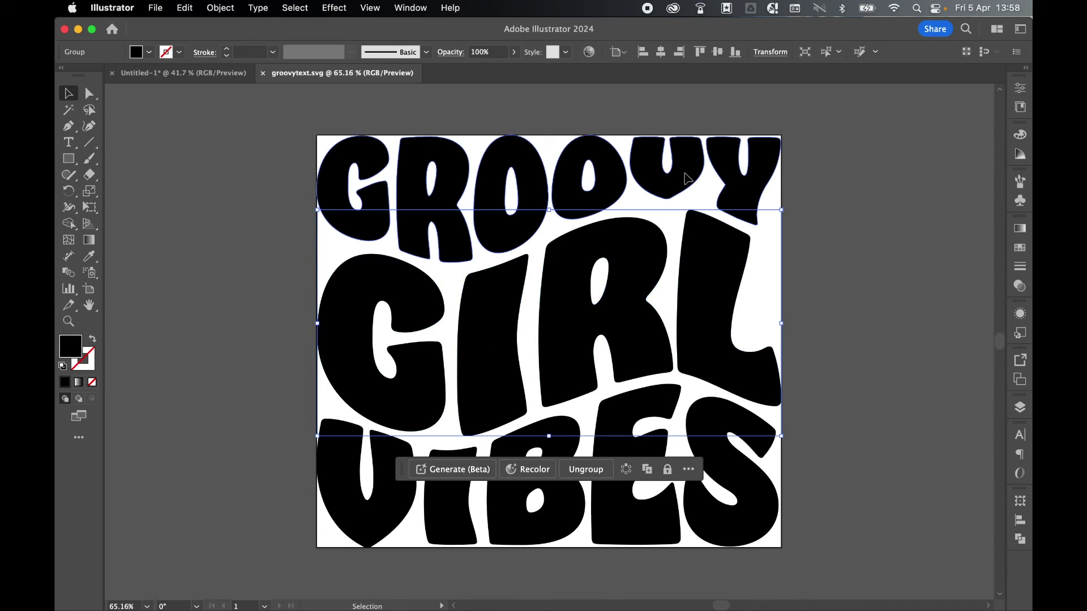
click(654, 170)
click(667, 396)
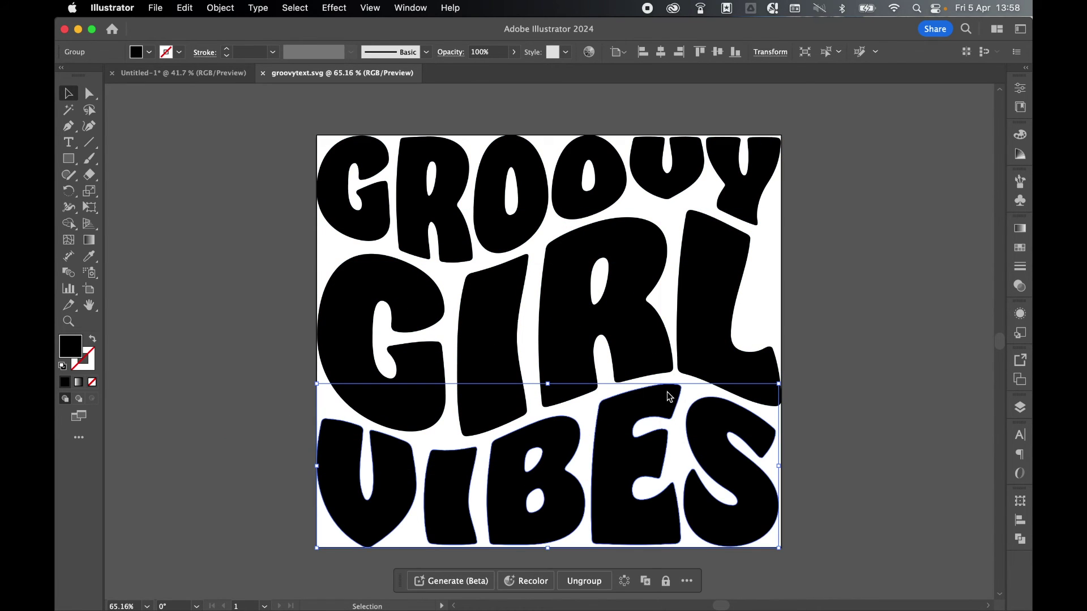
right_click(669, 396)
click(723, 442)
click(800, 425)
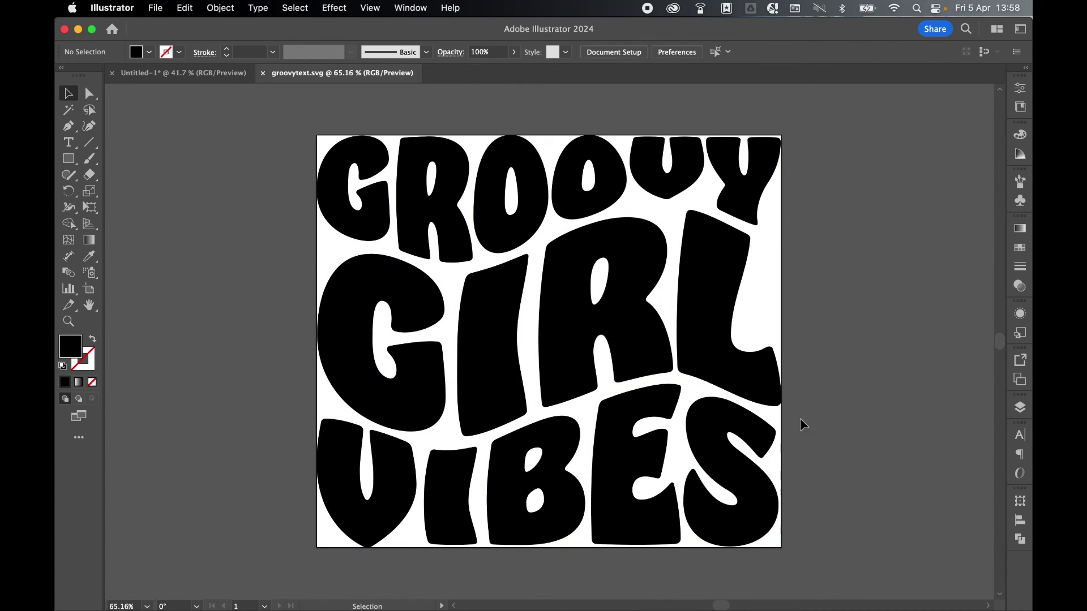
drag(731, 436, 647, 470)
Select all the letter shapes and scale them up to about 718 × 638 px
key(super+minus)
key(super+minus)
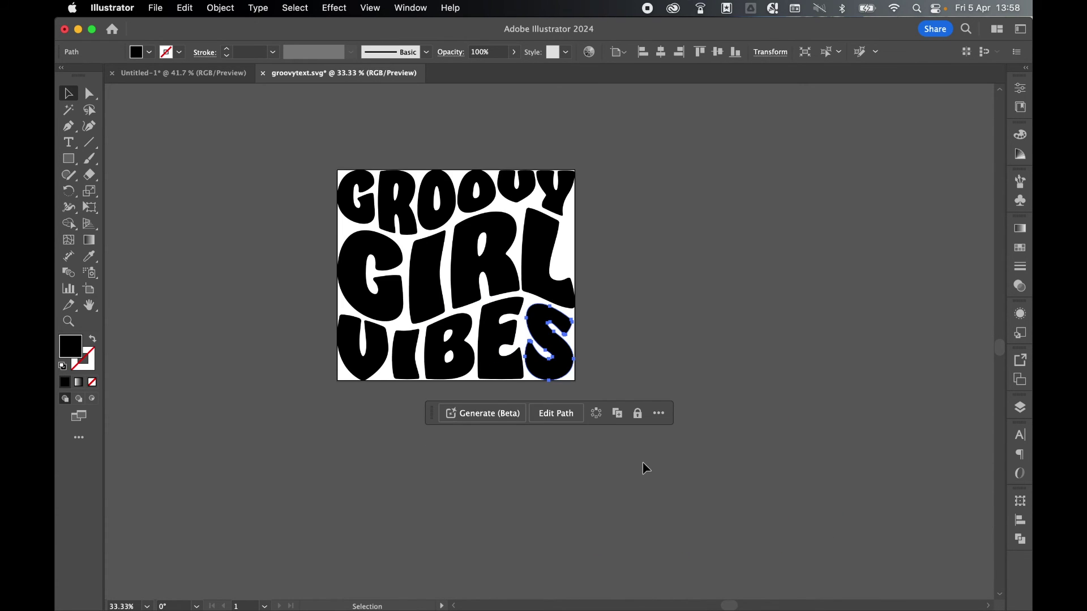
click(640, 291)
scroll(642, 291, up, 3)
scroll(642, 291, left, 3)
drag(424, 230, 703, 493)
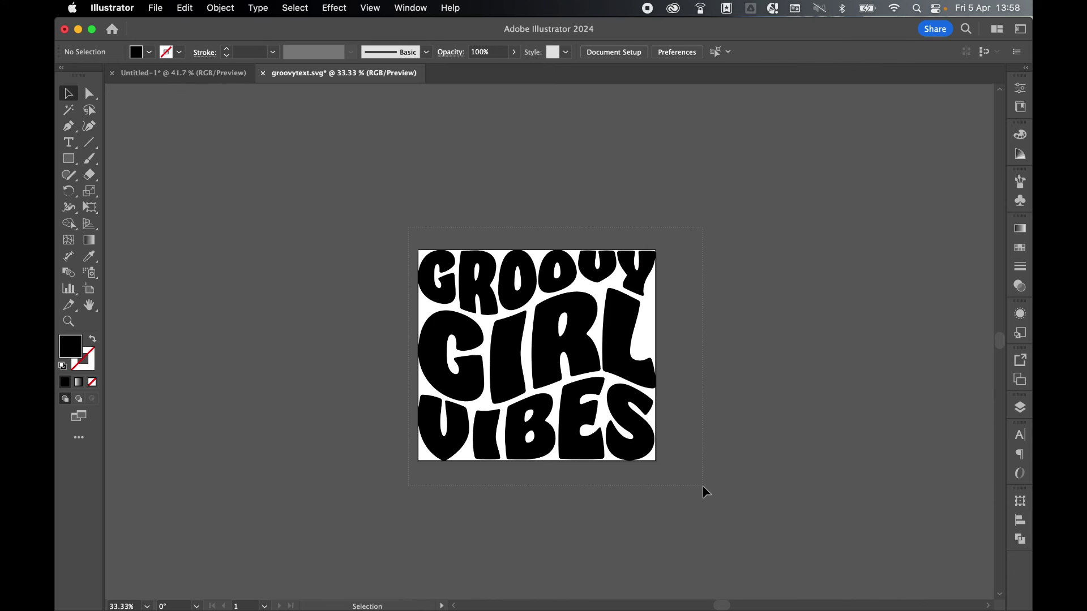
drag(656, 250, 674, 229)
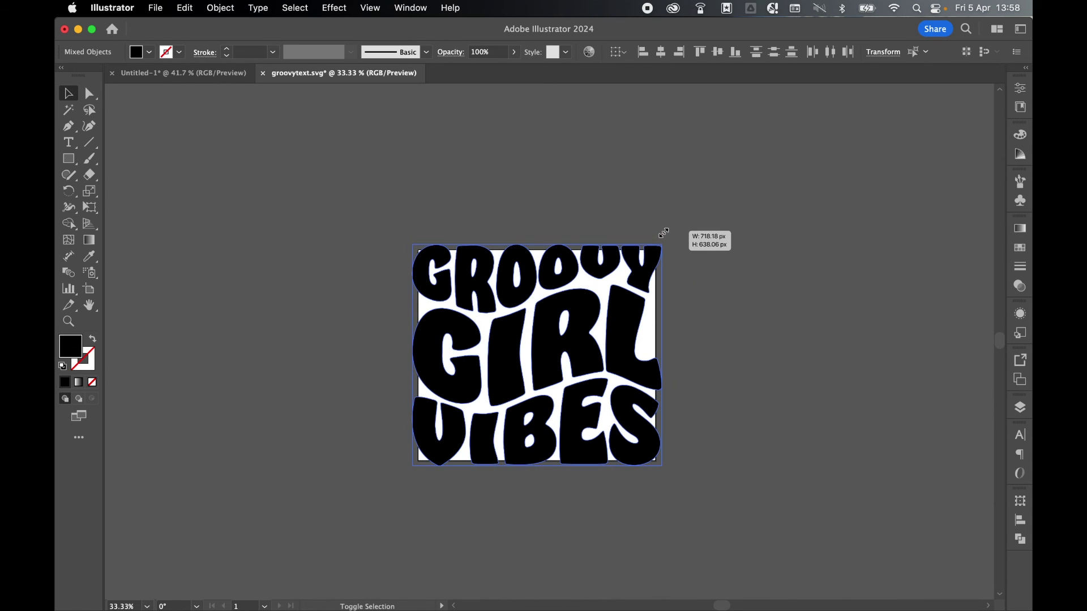
click(732, 217)
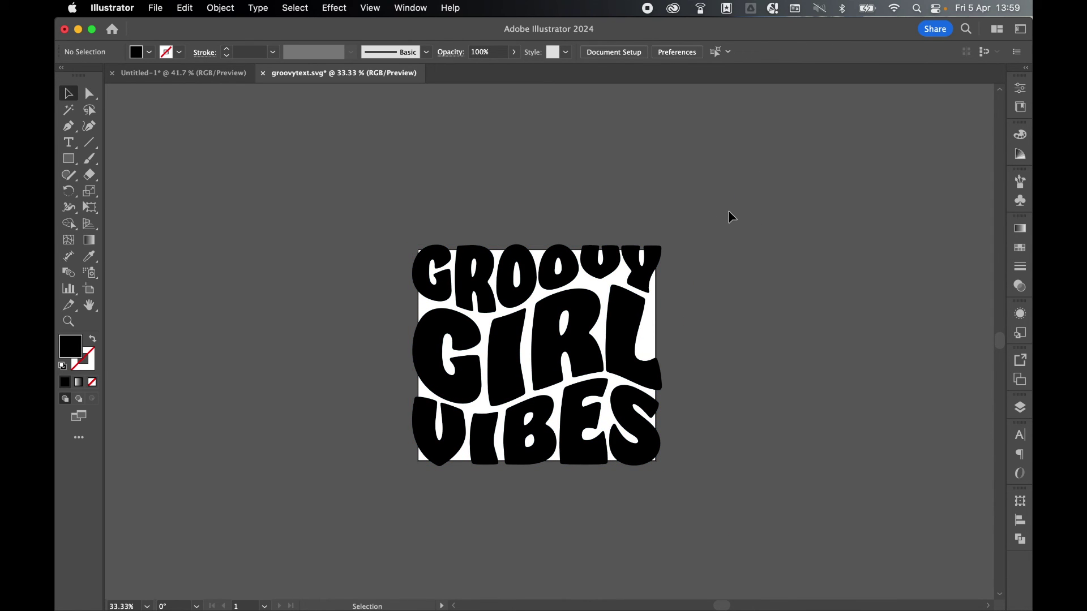